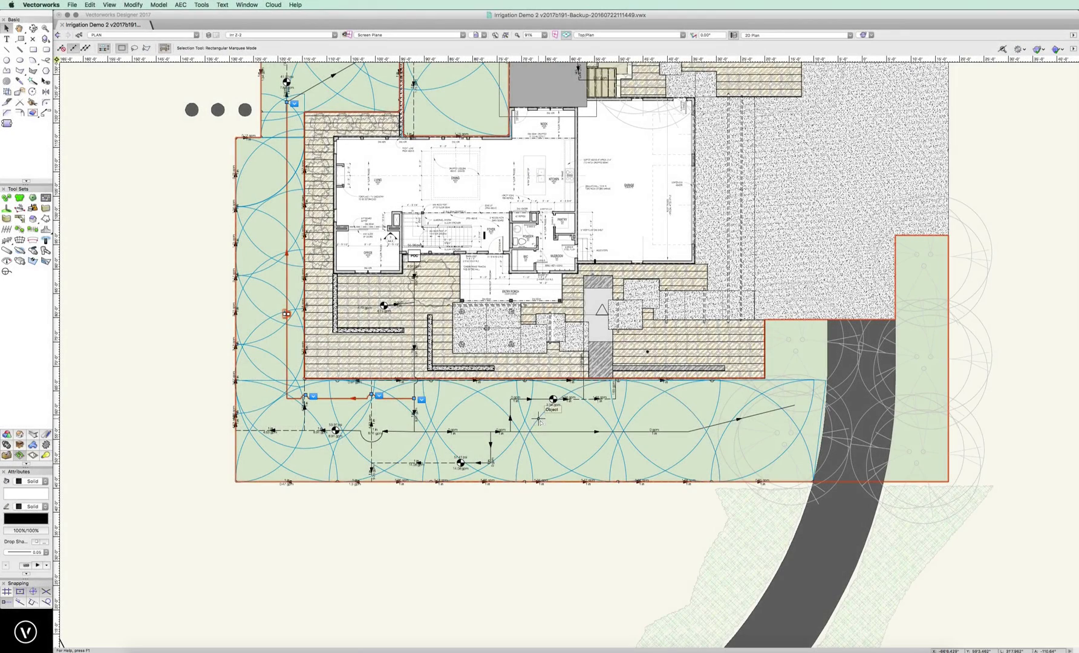
- Turn off the coverage analysis display of design zone 1 across the driveway
middle_click_drag(539, 420, 449, 470)
scroll(449, 470, "down", 1)
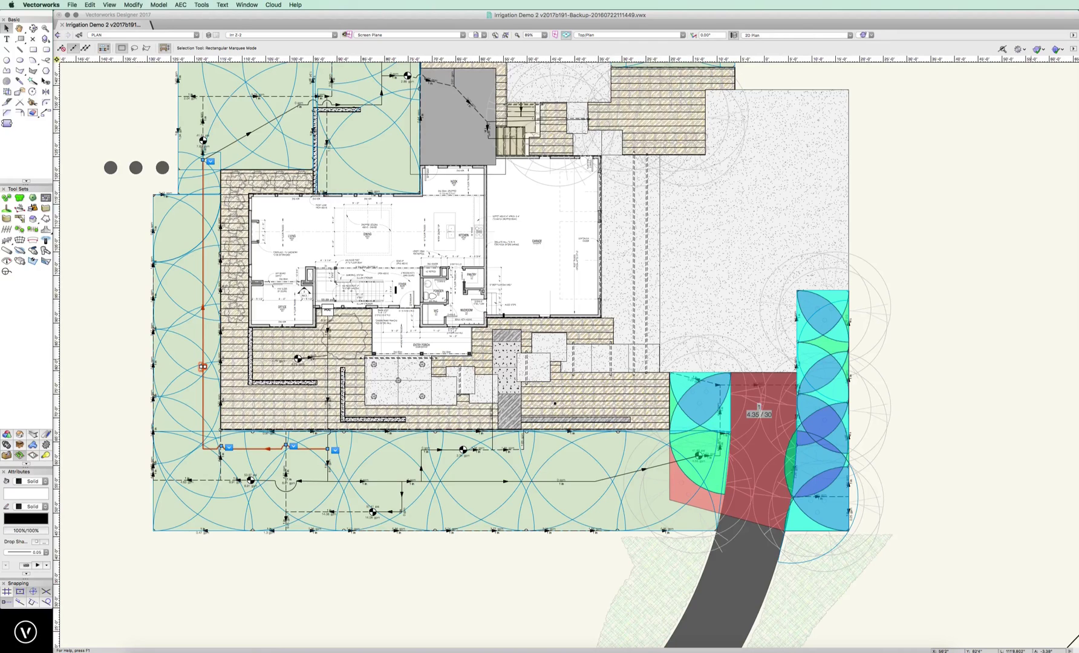
mouse_move(1078, 92)
left_mouse_down()
mouse_move(933, 111)
mouse_move(918, 101)
left_mouse_up()
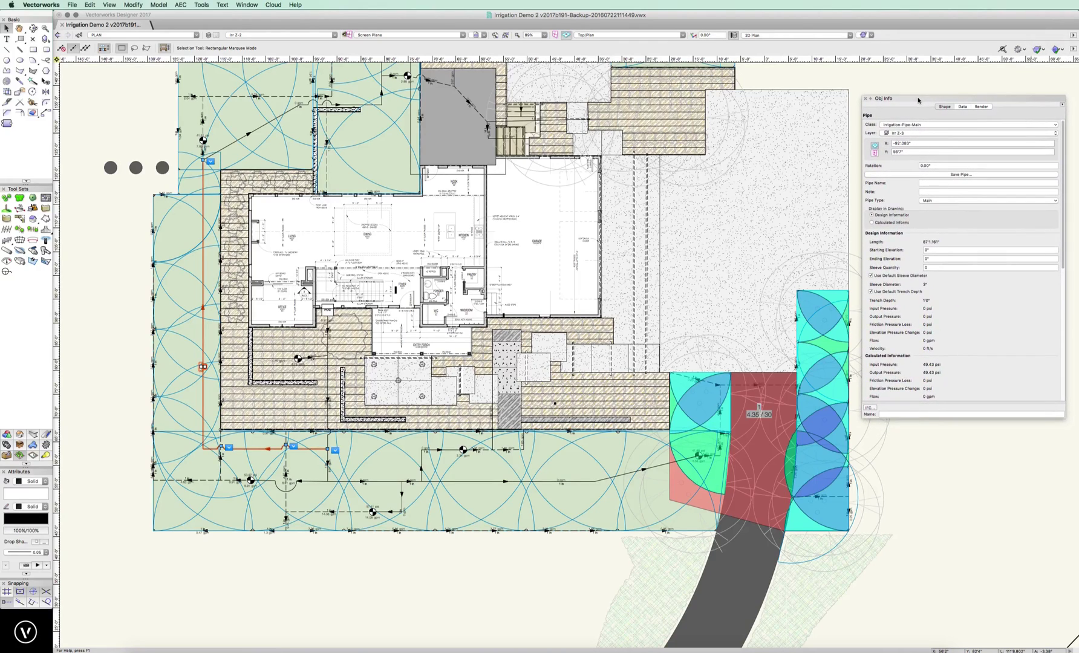
scroll(904, 363, "down", 10)
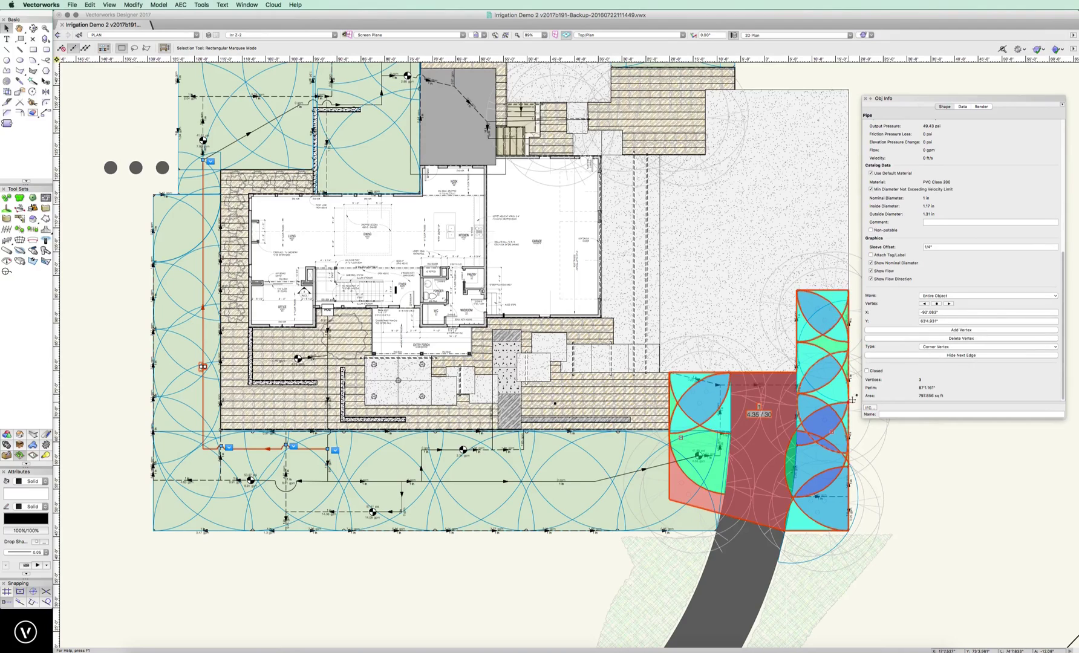
left_click(871, 271)
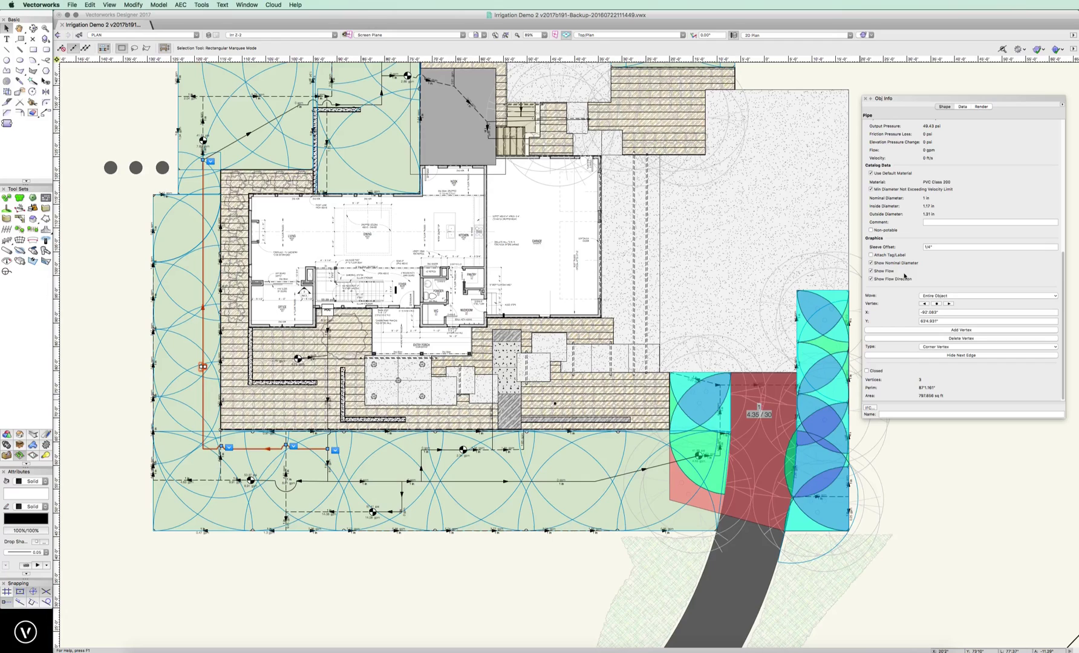
left_click(761, 467)
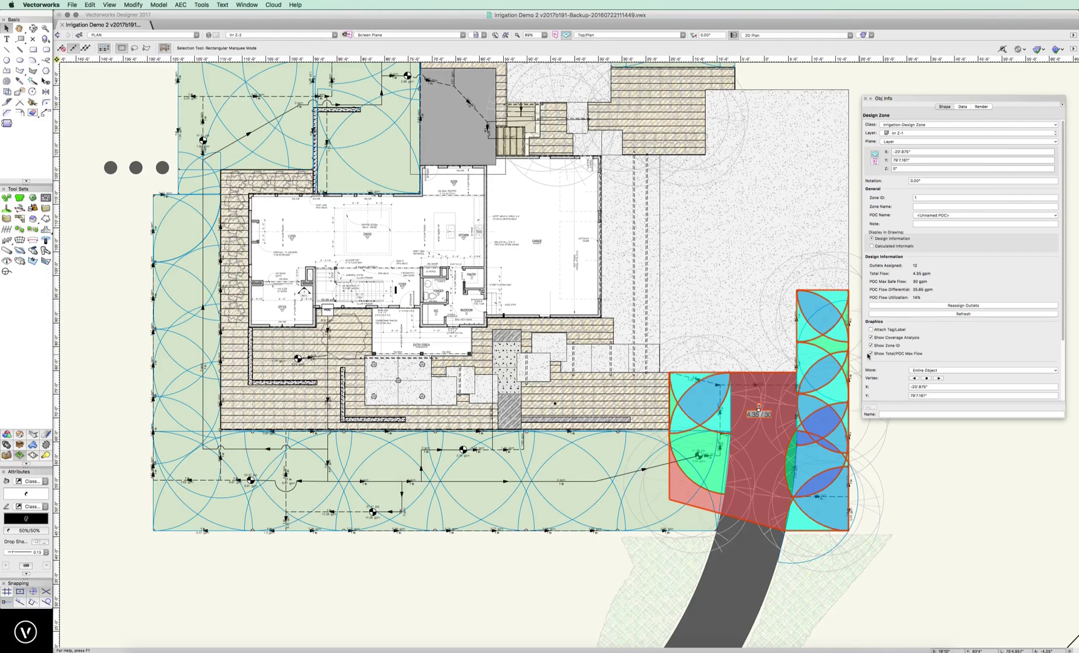
left_click(872, 338)
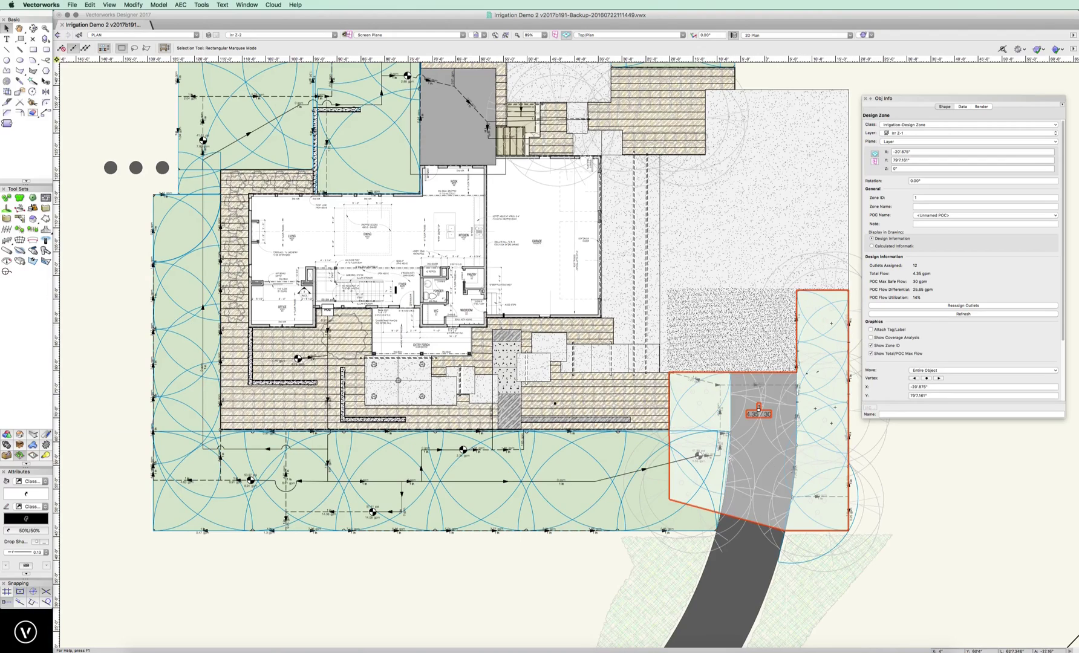
- Give design zone 1 a muted pink fill and deselect it
left_click(18, 498)
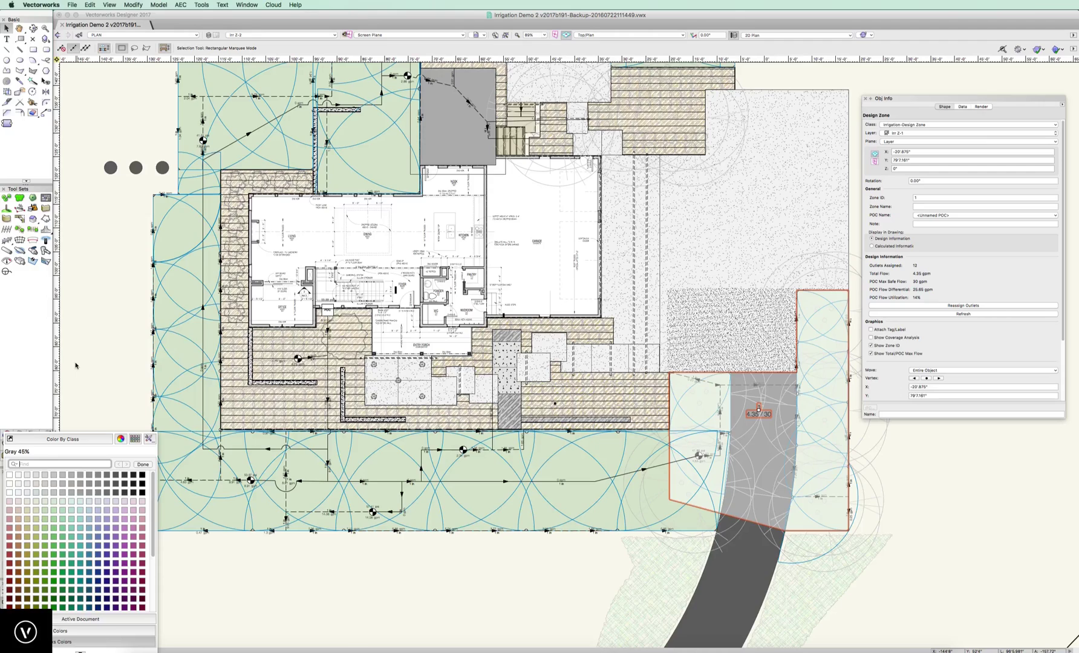
left_click(110, 507)
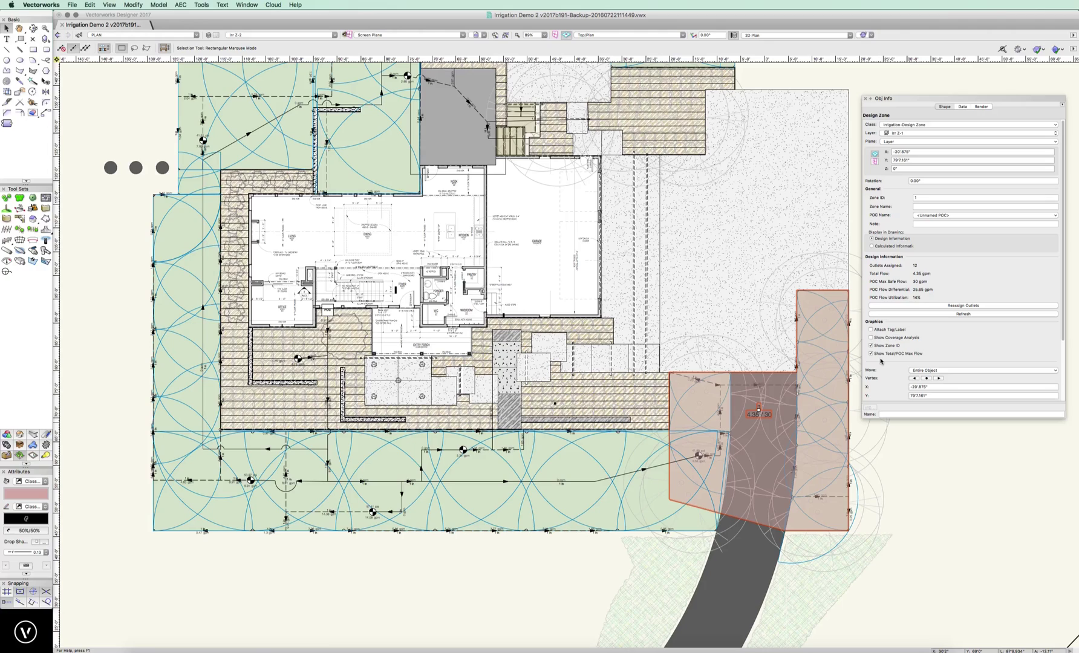
left_click(888, 472)
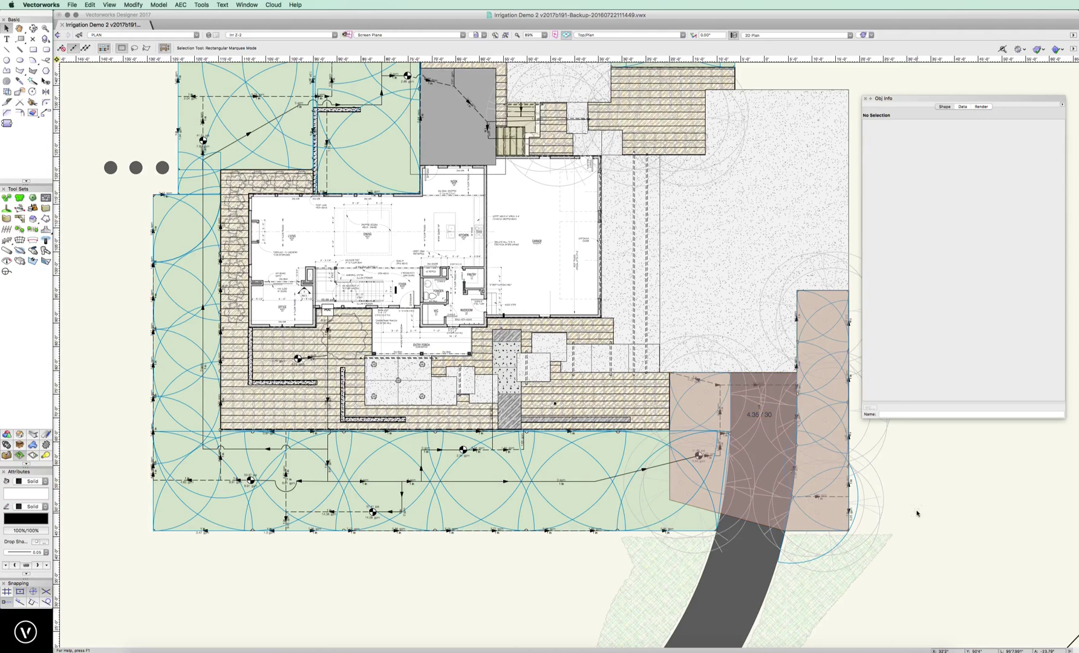
- Select design zone 1 across the driveway and turn its coverage analysis display on
scroll(696, 458, "up", 4)
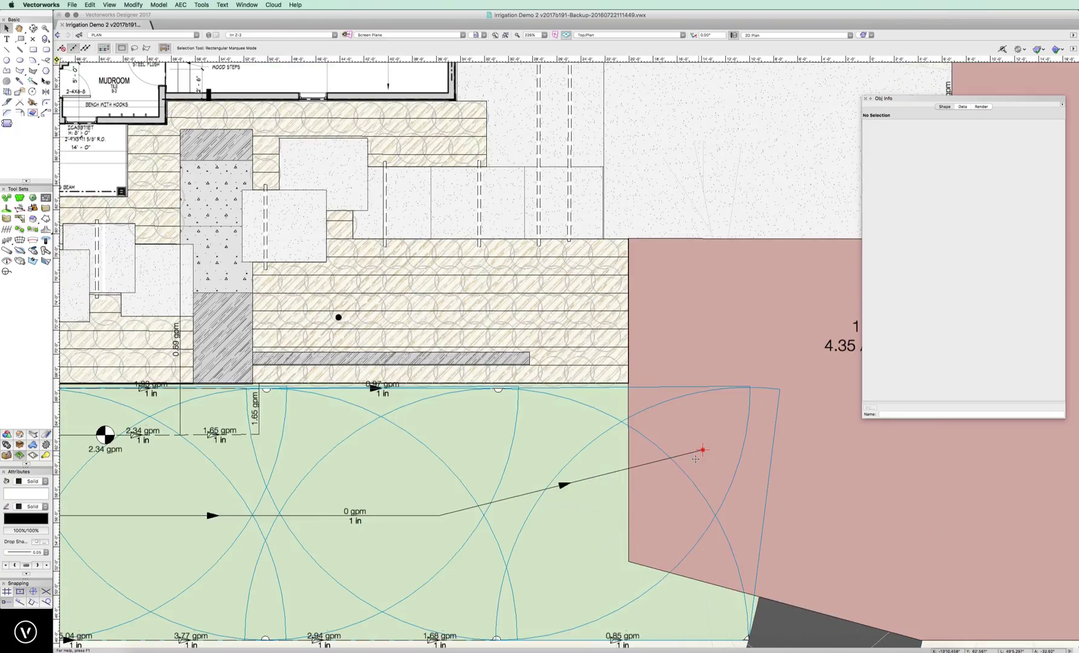
scroll(744, 513, "down", 5)
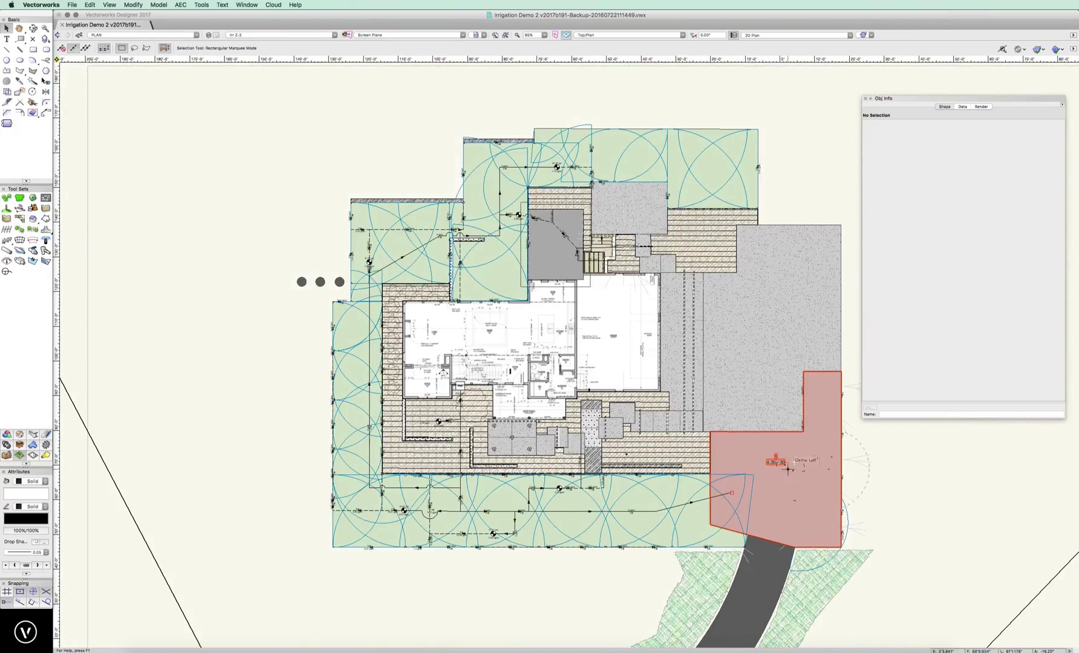
scroll(796, 457, "up", 3)
middle_click_drag(946, 513, 814, 482)
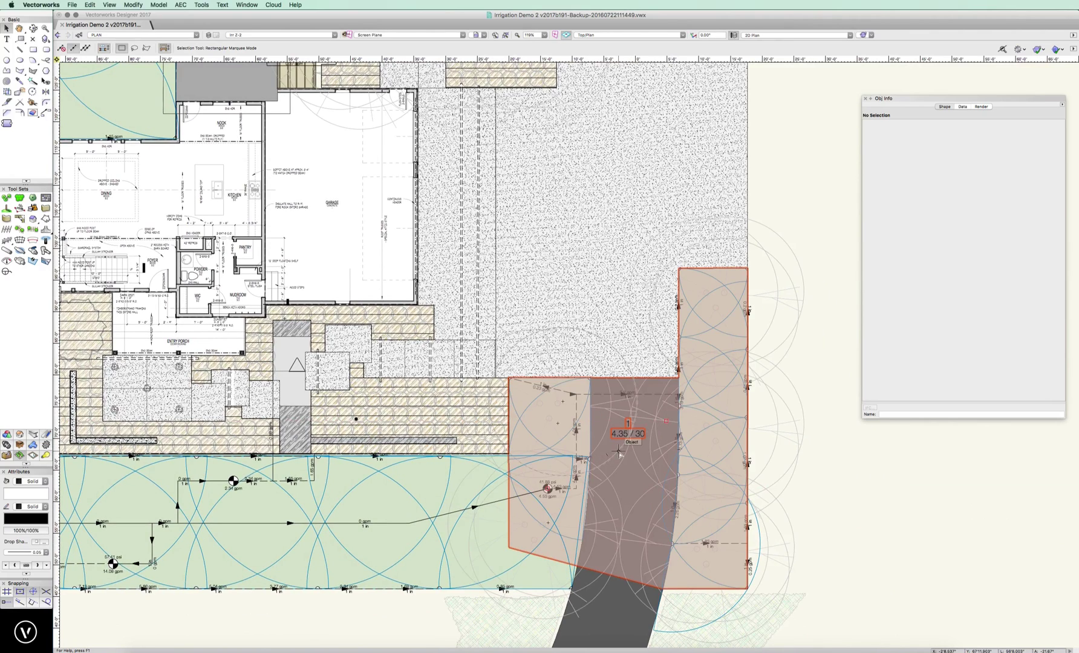
left_click(648, 473)
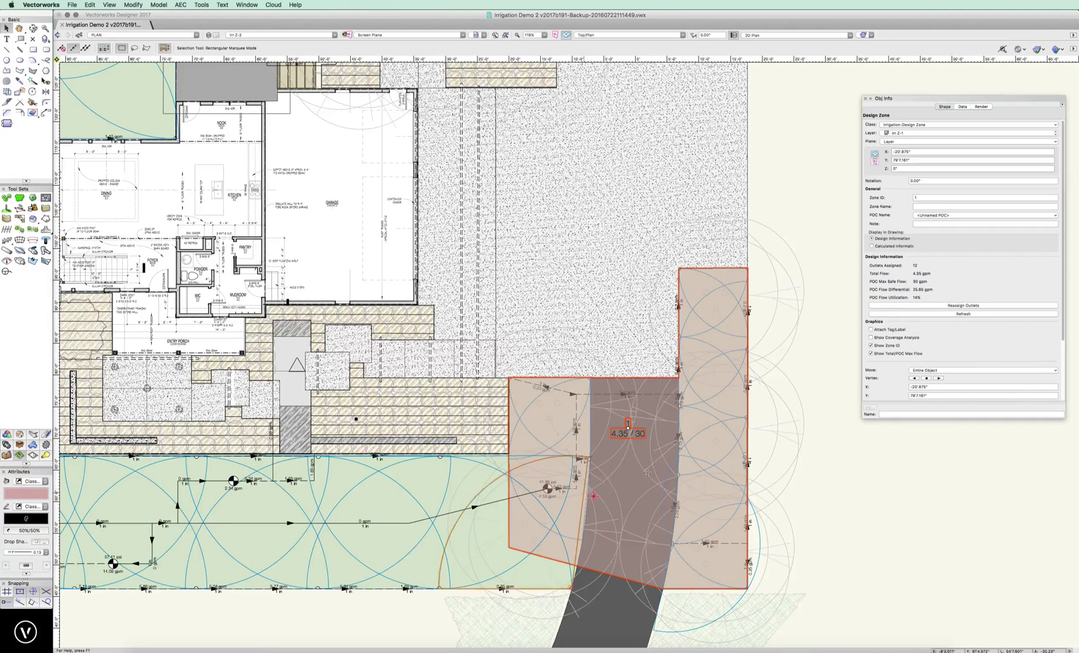
left_click(871, 337)
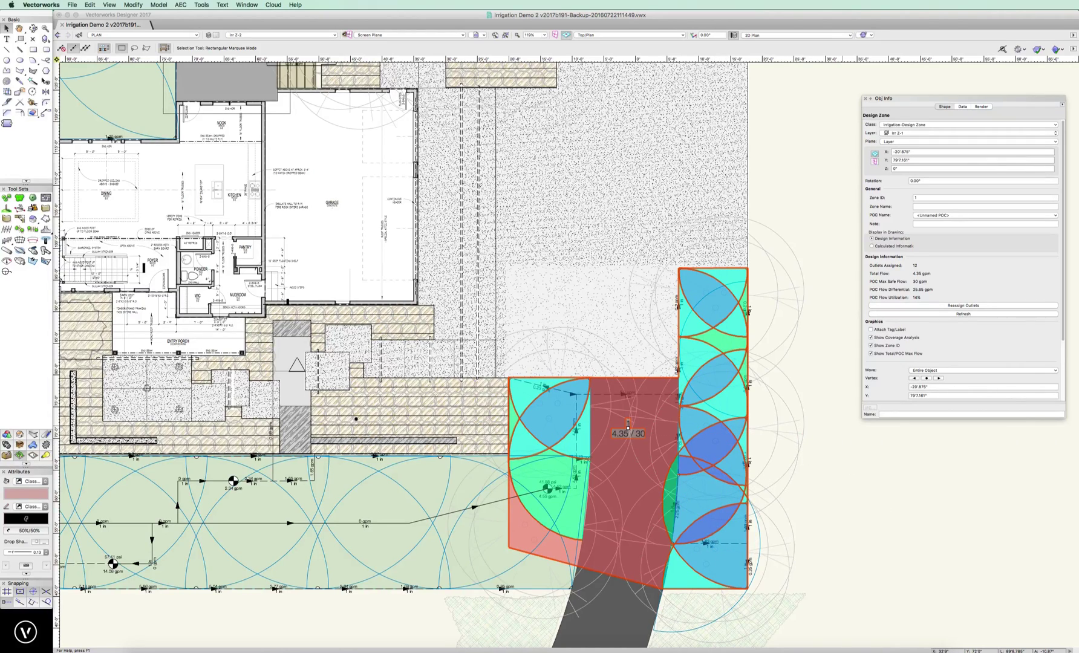
- Review the graphic attributes of the class Irrigation-Zone-Coverage Analysis-0, then clear the palettes away from the drawing
left_click_drag(1078, 100, 883, 181)
left_click(843, 188)
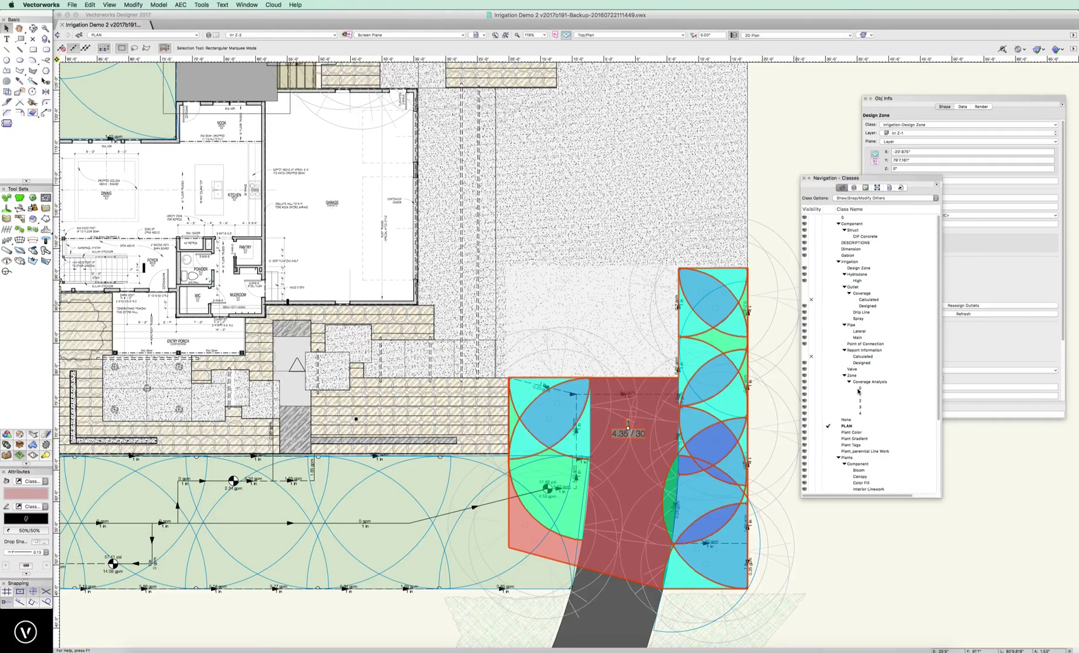
left_click(860, 389)
right_click(858, 389)
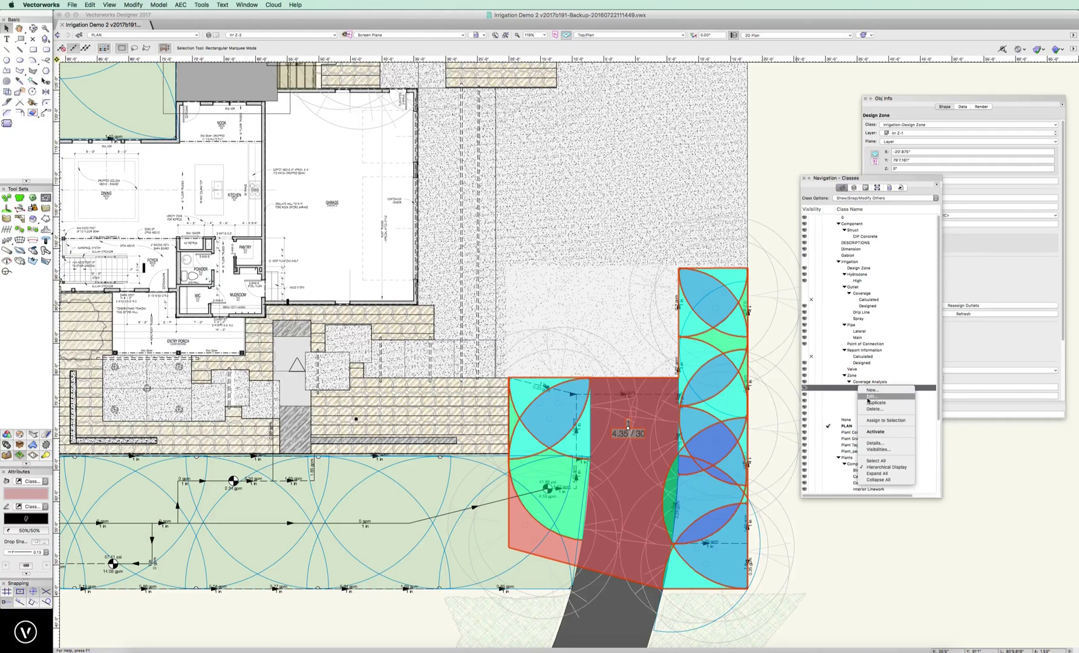
left_click(870, 397)
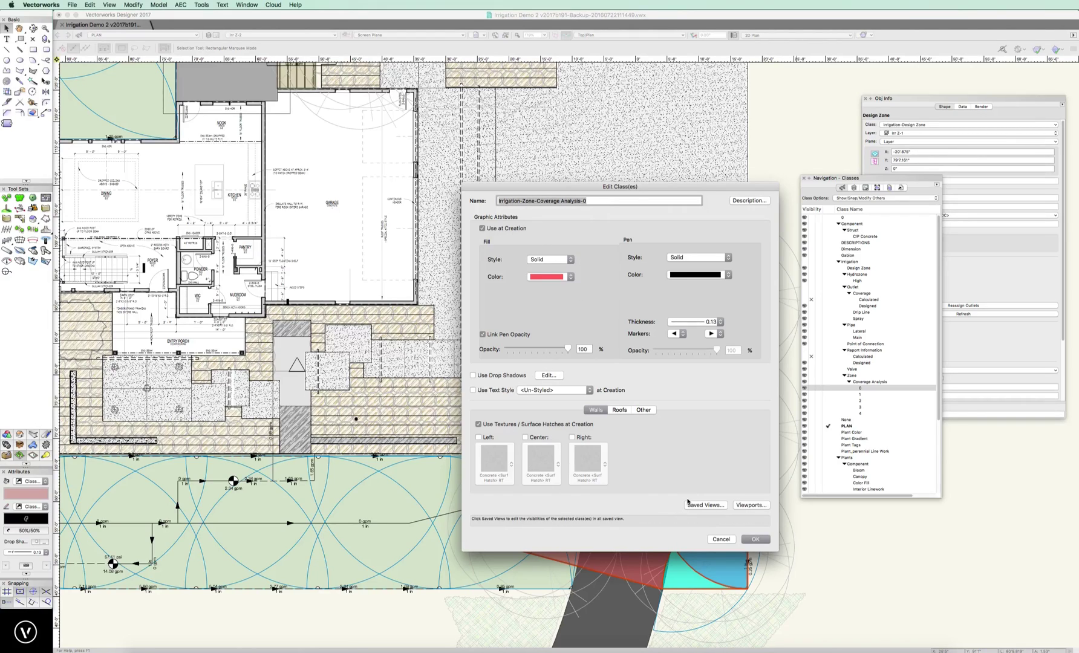
left_click(749, 541)
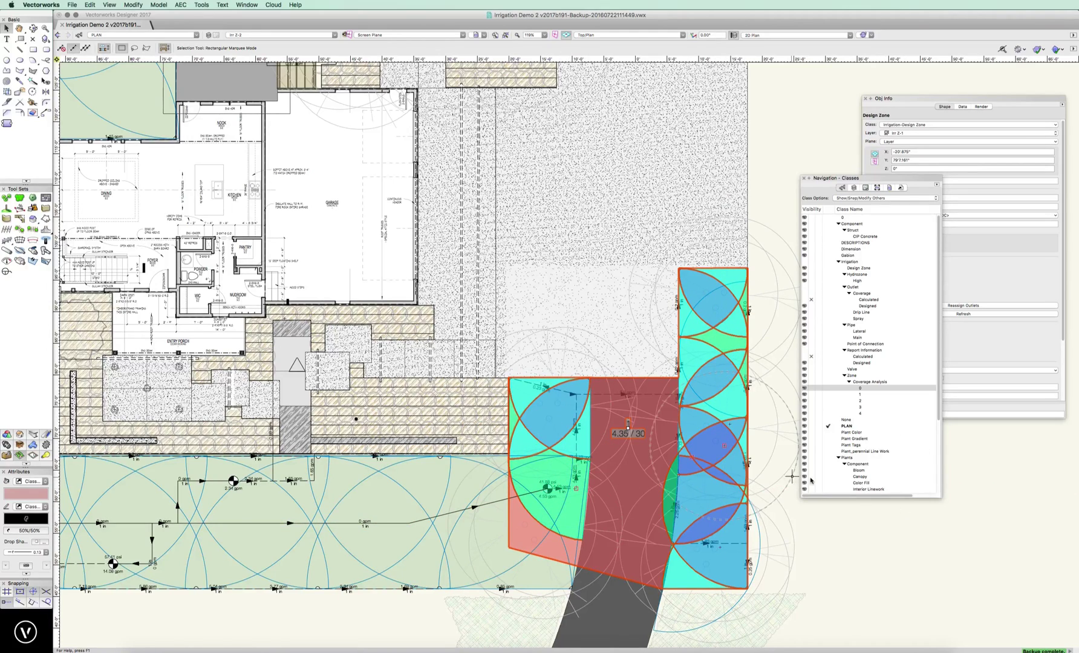
left_click(804, 178)
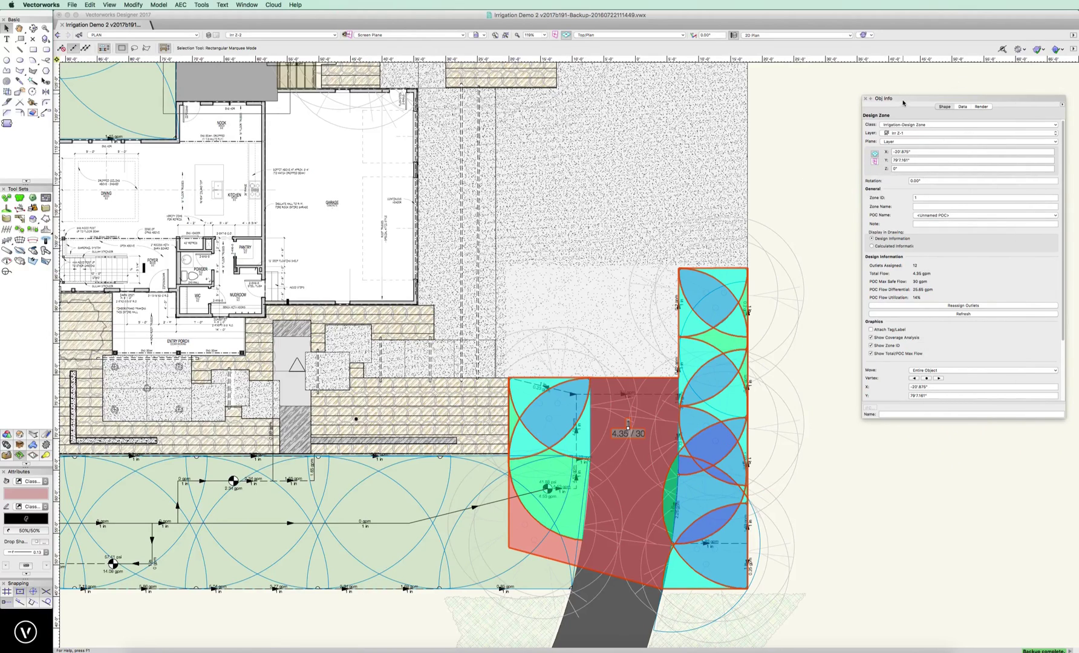
left_click_drag(903, 99, 1078, 13)
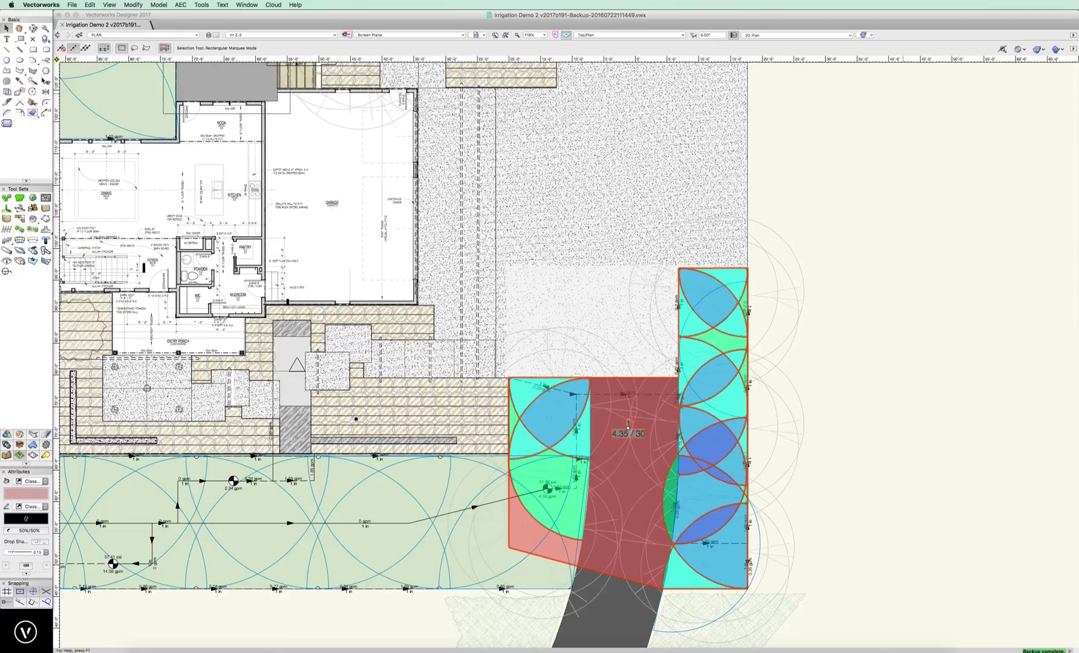
- Draw a spray design zone around the long front lawn strip, about 21 ft 4 in deep at its left end, and turn on its coverage analysis
key("h")
mouse_move(224, 564)
left_mouse_down()
mouse_move(569, 447)
mouse_move(528, 400)
left_mouse_up()
key("x")
left_click(934, 261)
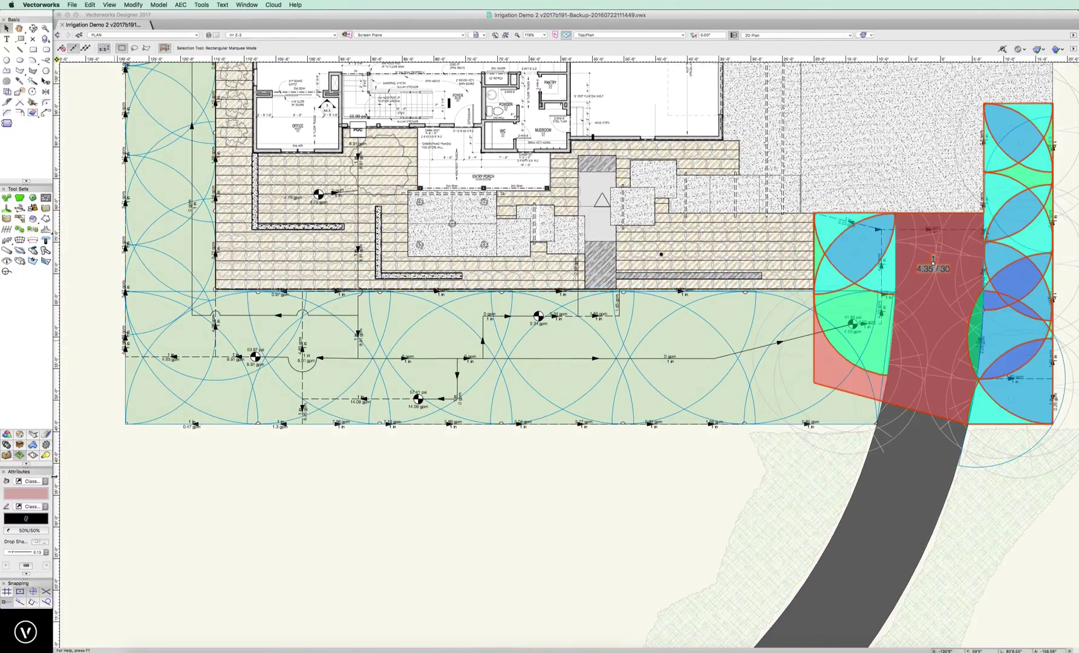
left_click(33, 261)
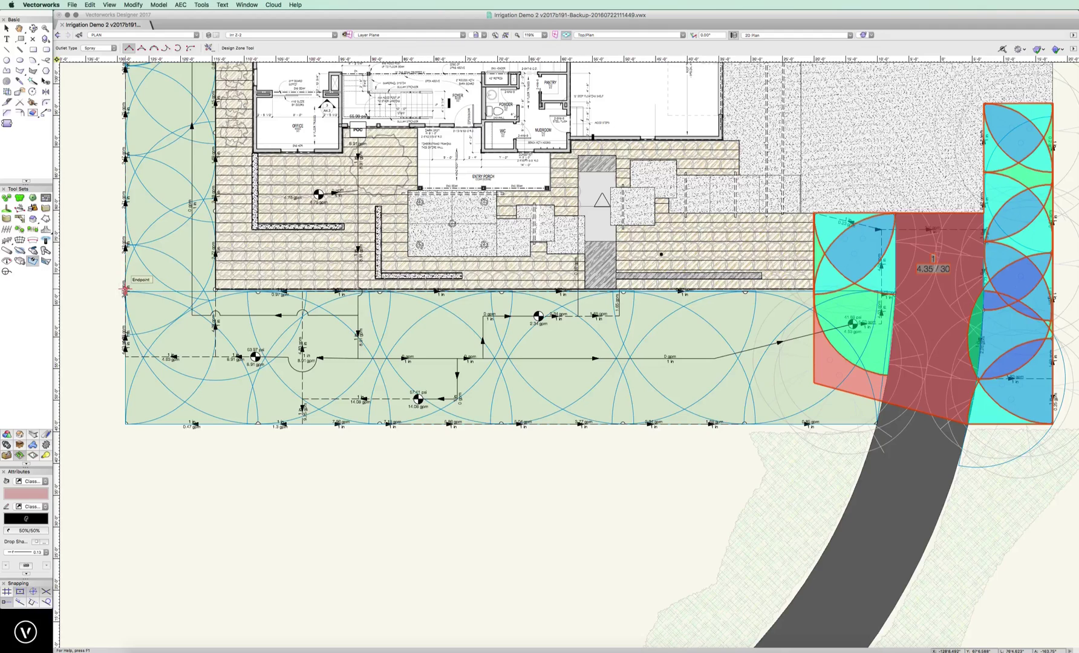
left_click(124, 290)
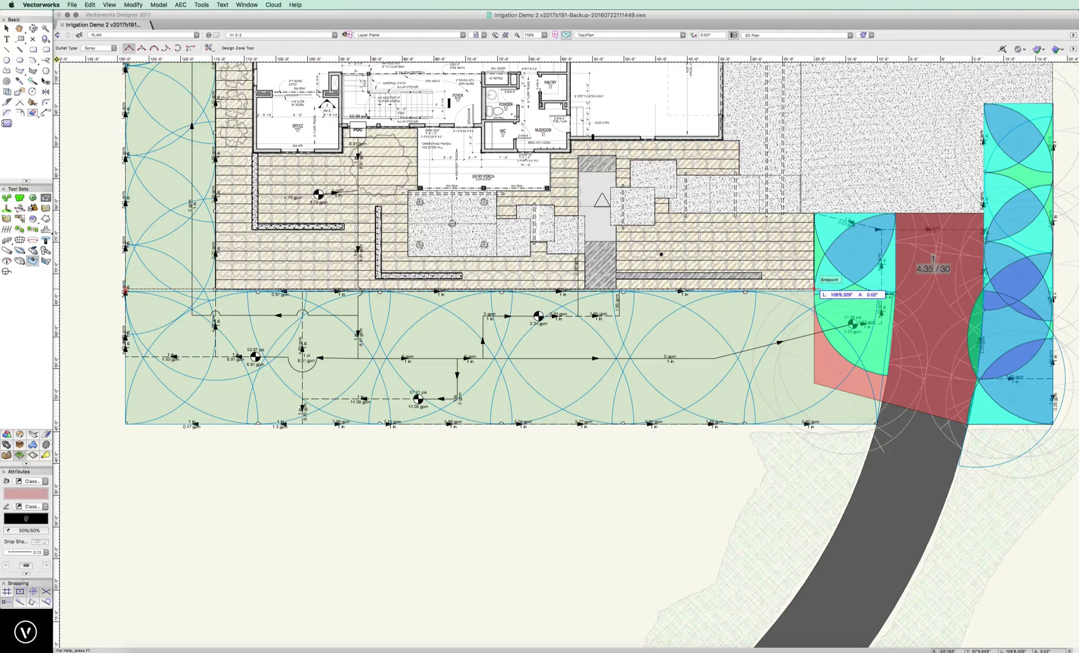
left_click(814, 290)
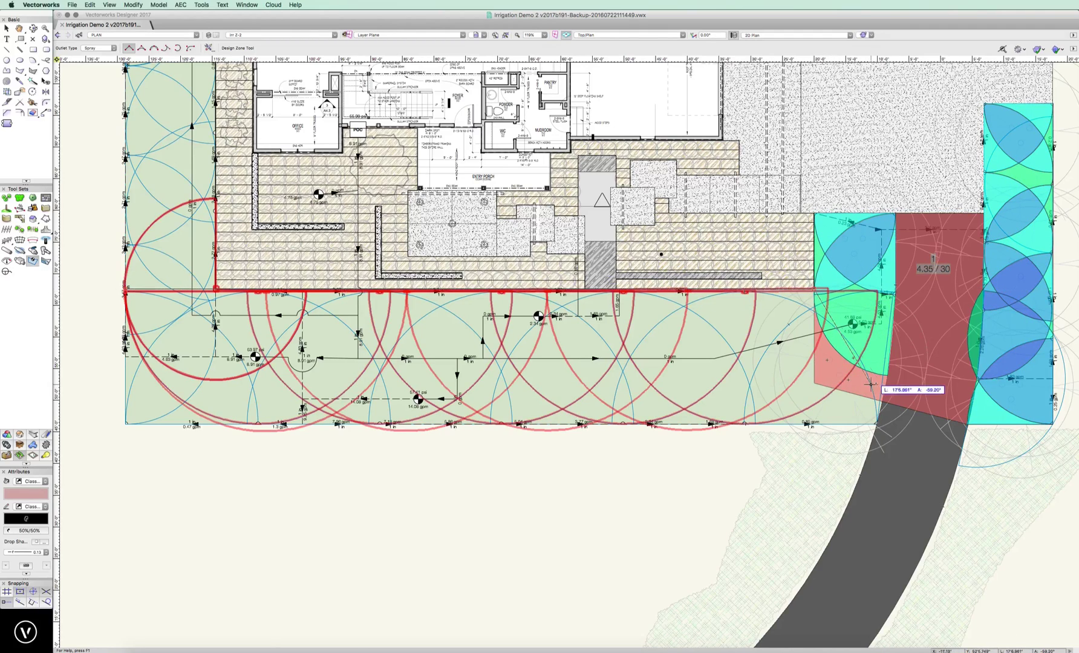
left_click(888, 376)
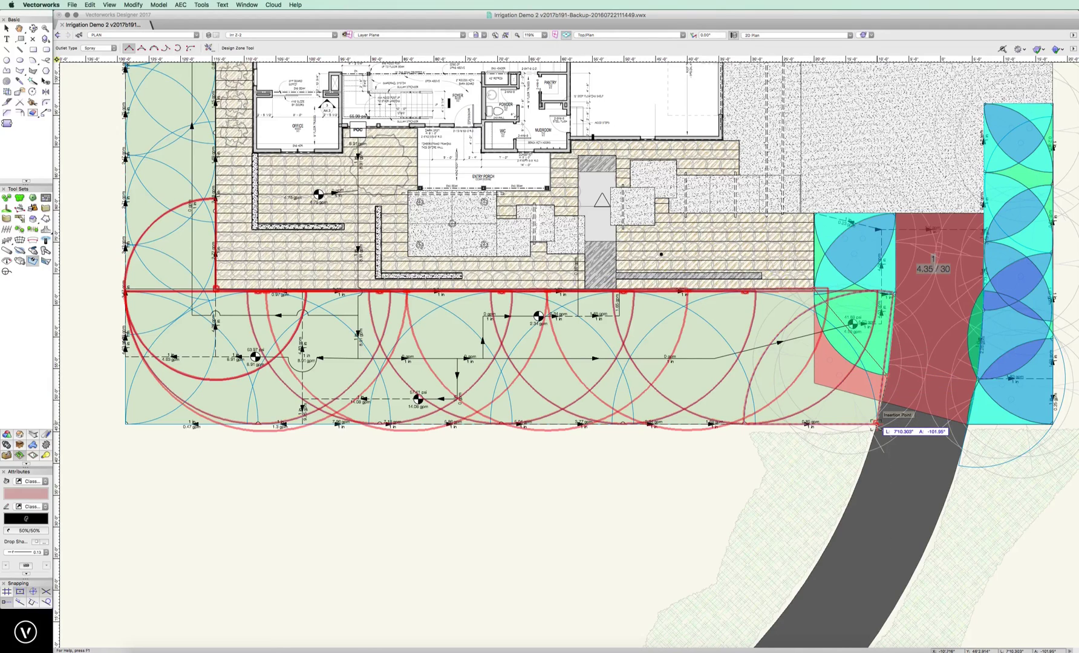
left_click(878, 425)
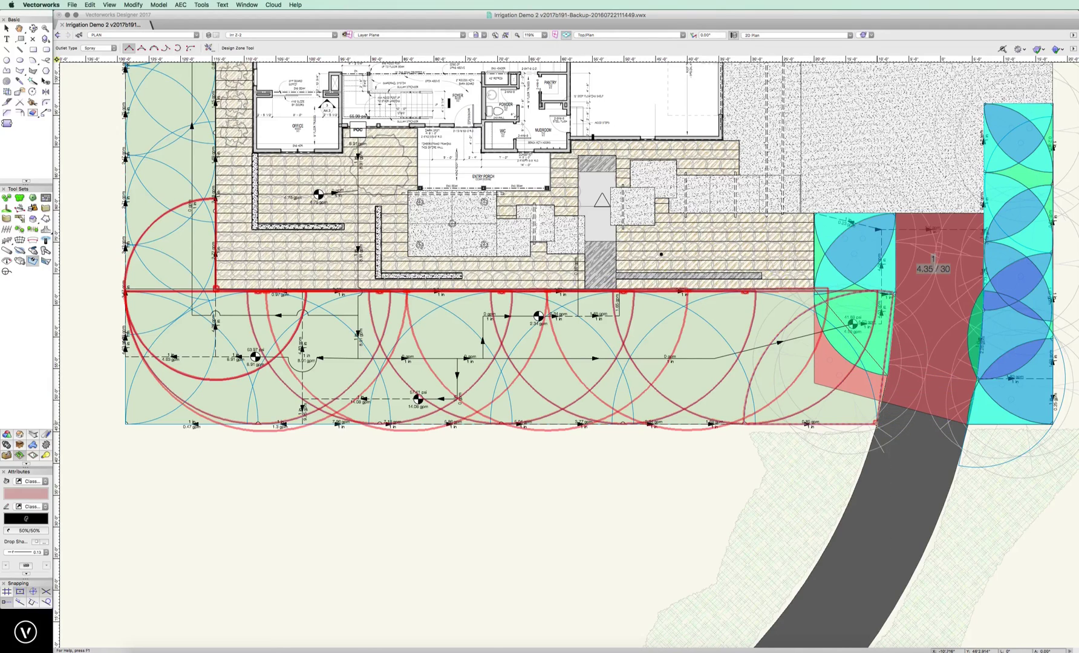
left_click(124, 424)
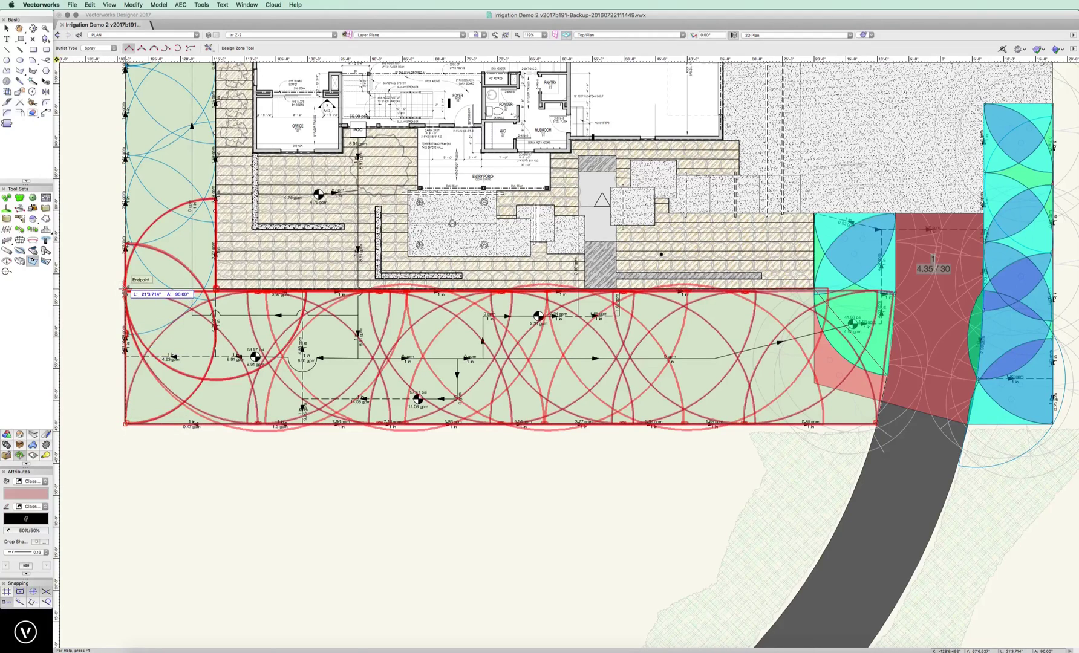
left_click(124, 290)
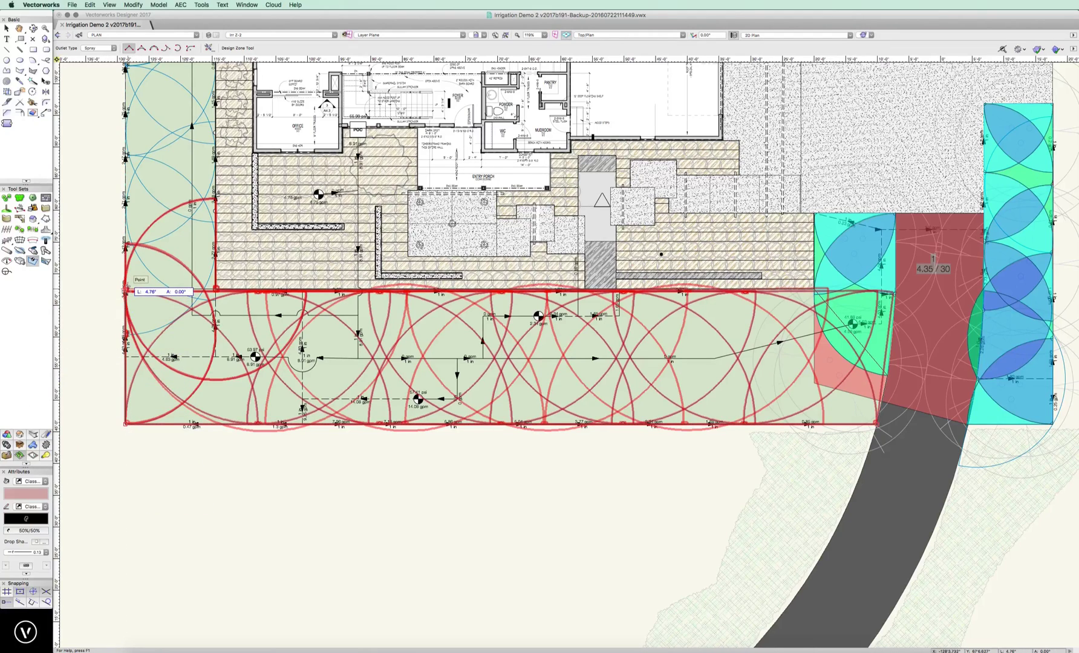
double_click(126, 292)
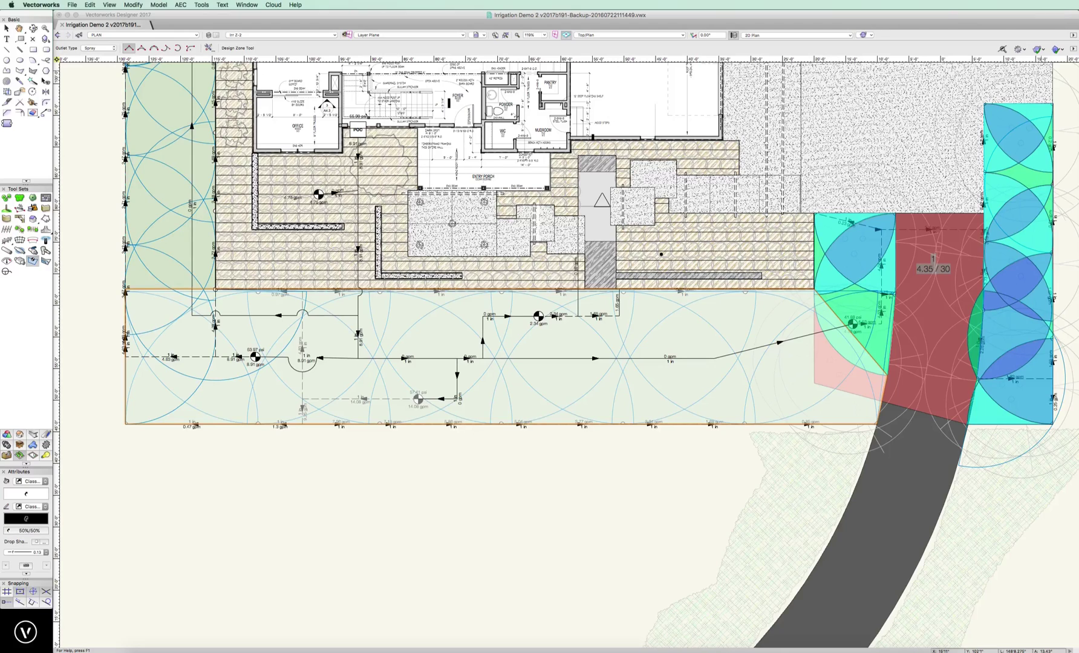
left_click(458, 396)
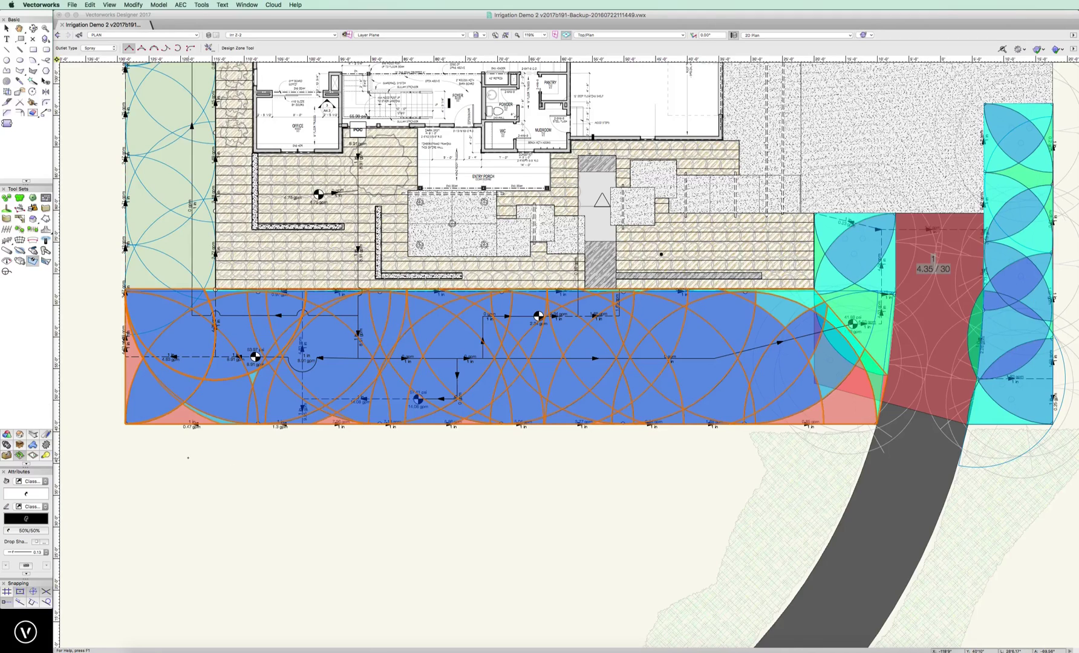
- Reshape the front lawn design zone so its lower-left corner sits slightly below the corner sprinkler, and deselect the zone
scroll(330, 425, "up", 4)
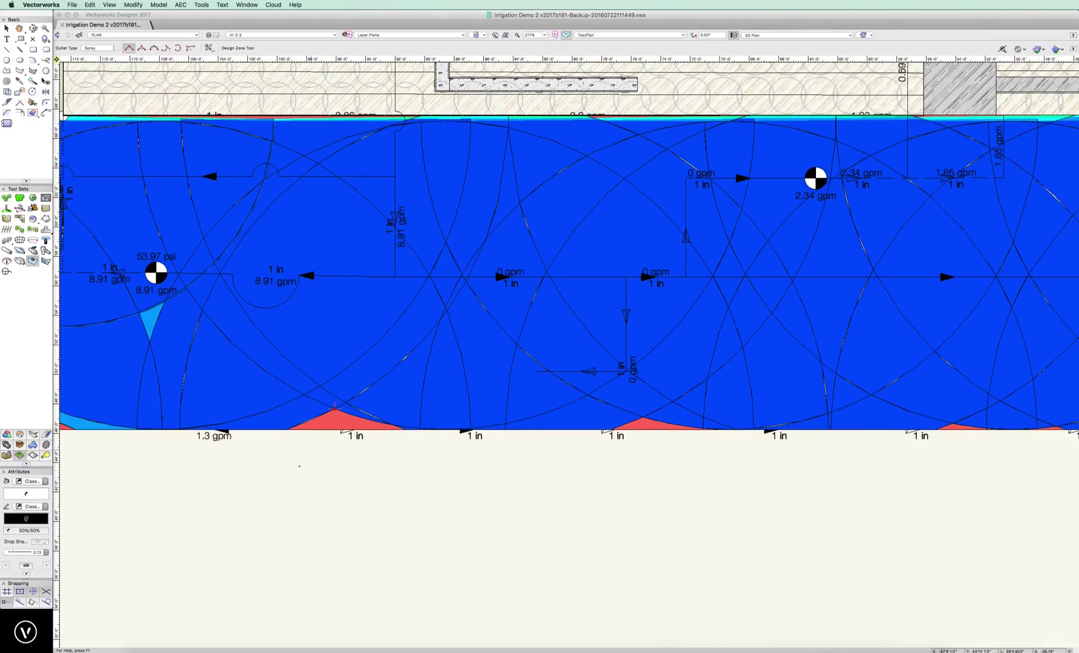
middle_click_drag(193, 522, 504, 413)
left_click(186, 311)
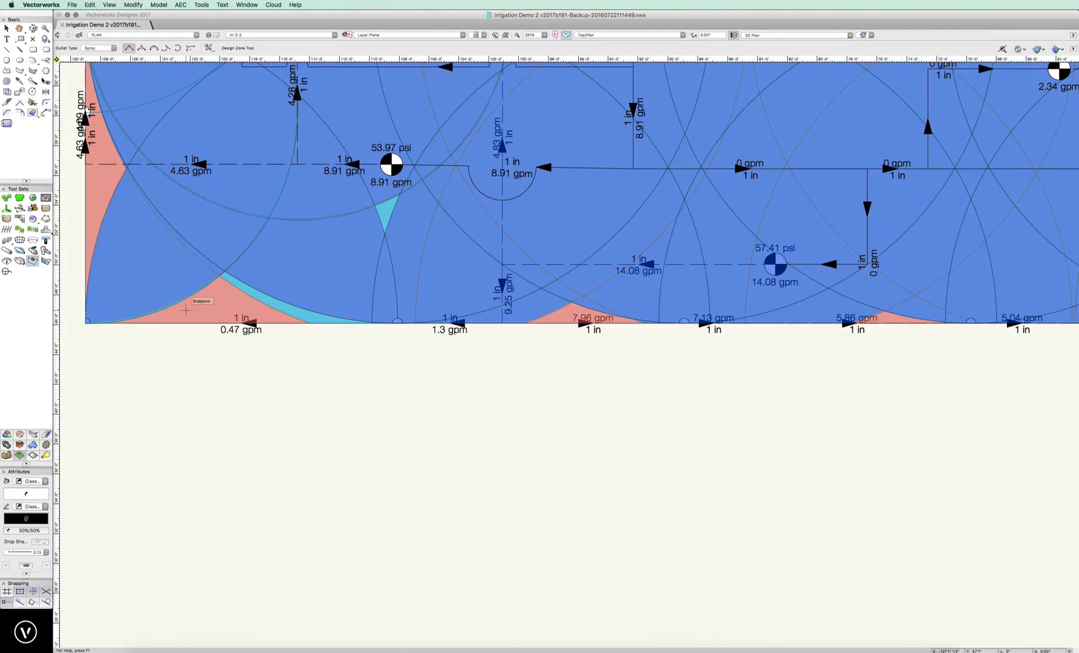
left_click(6, 28)
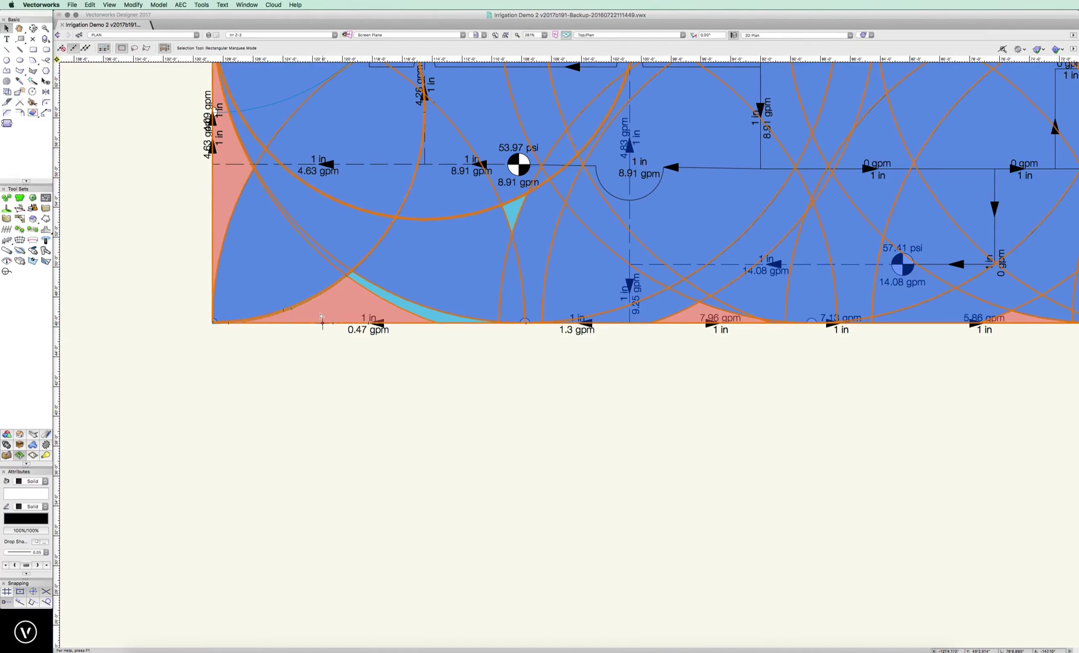
left_click(299, 323)
double_click(300, 322)
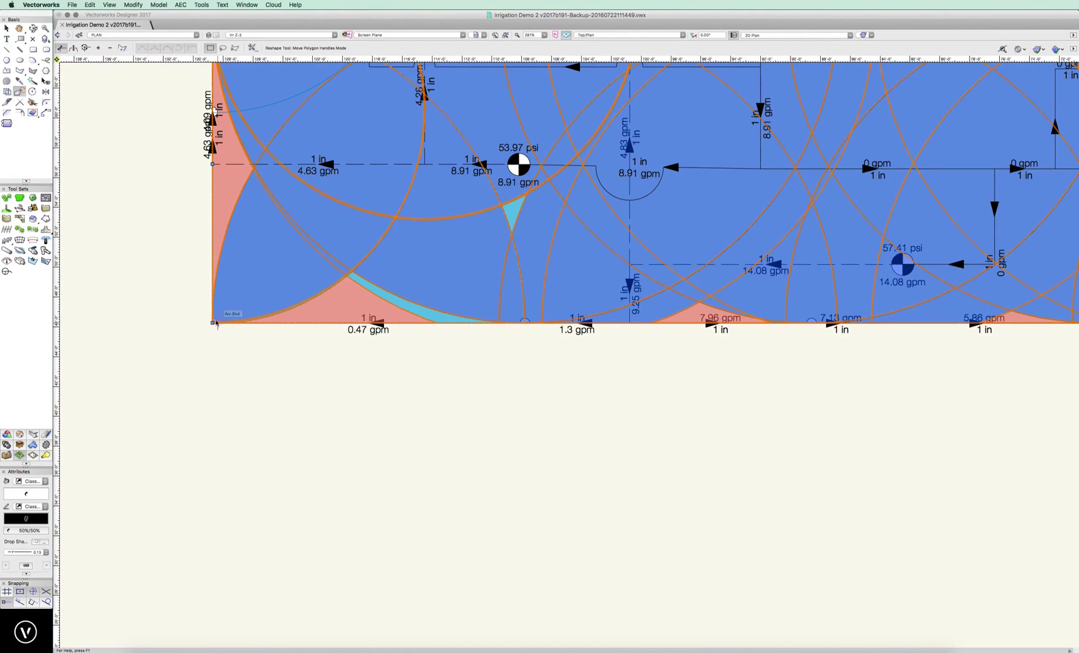
scroll(212, 323, "up", 7)
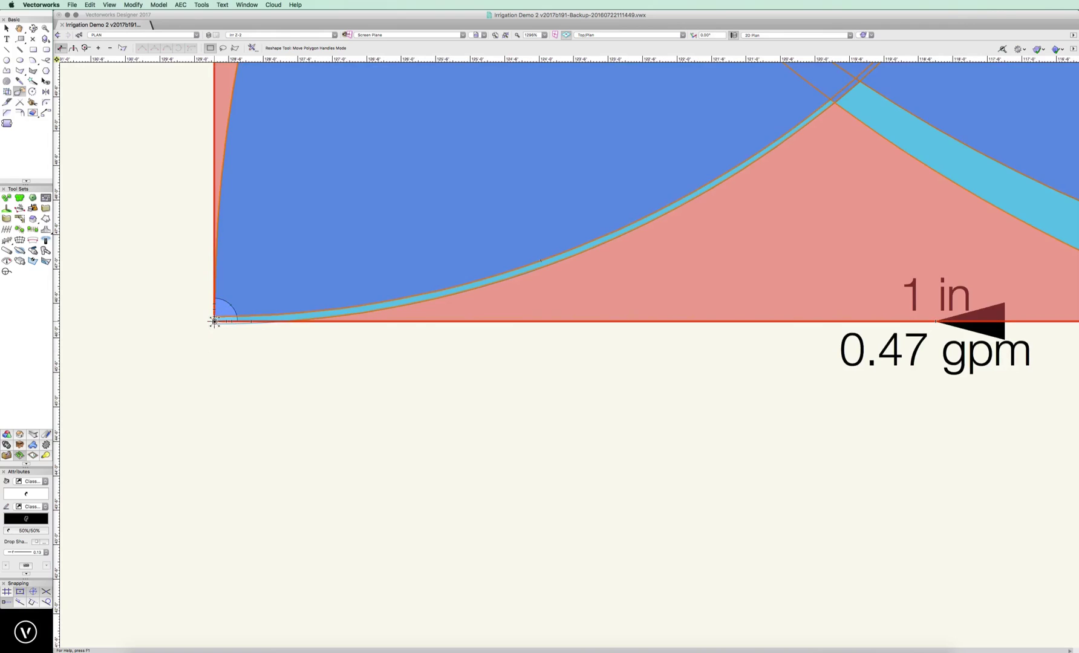
left_click_drag(214, 322, 214, 322)
scroll(214, 322, "up", 7)
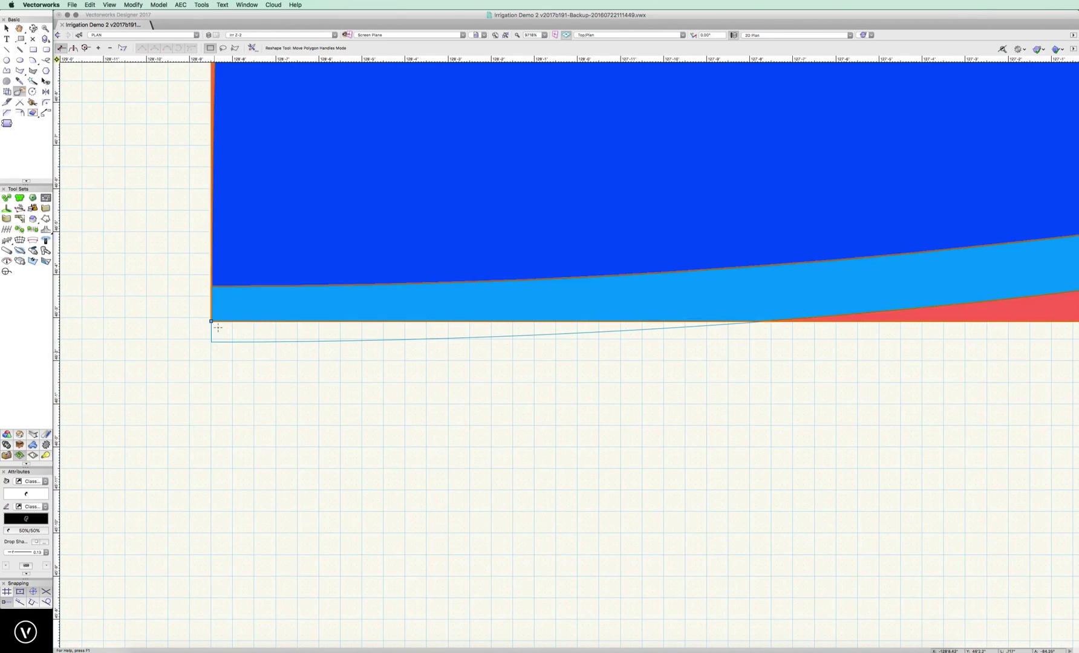
left_click_drag(211, 321, 211, 354)
scroll(210, 354, "down", 3)
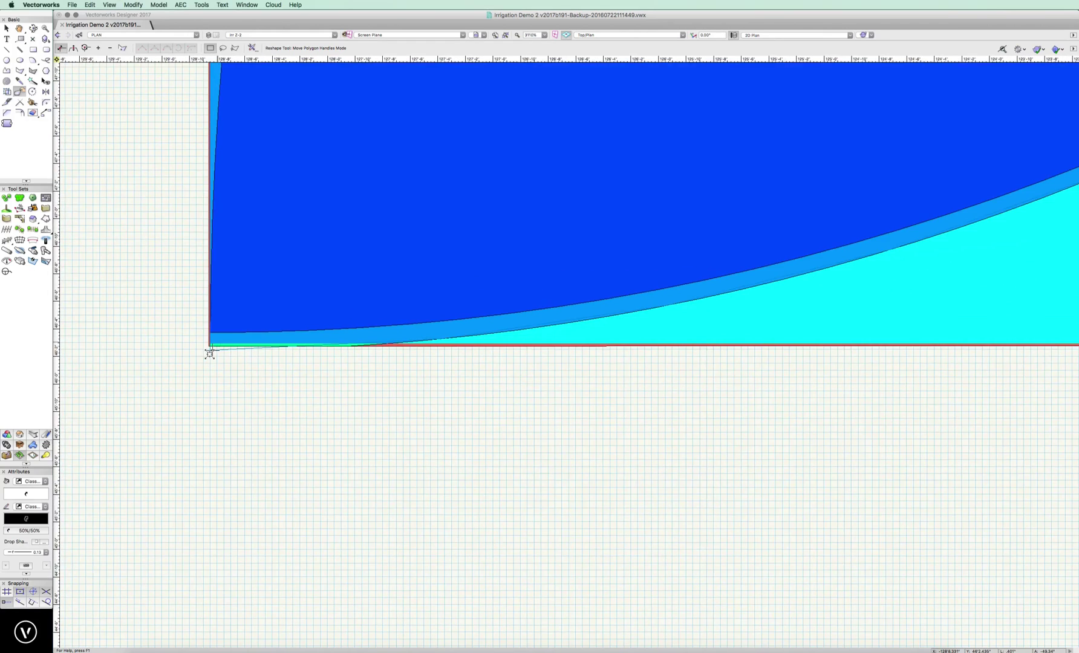
scroll(209, 354, "down", 10)
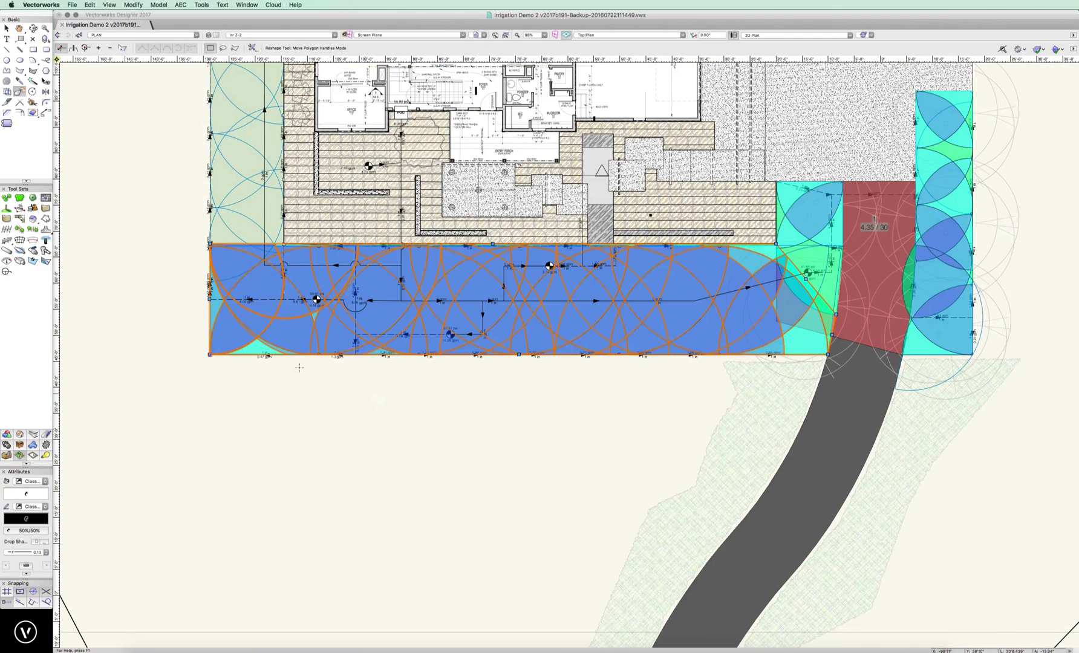
key("x")
left_click(101, 209)
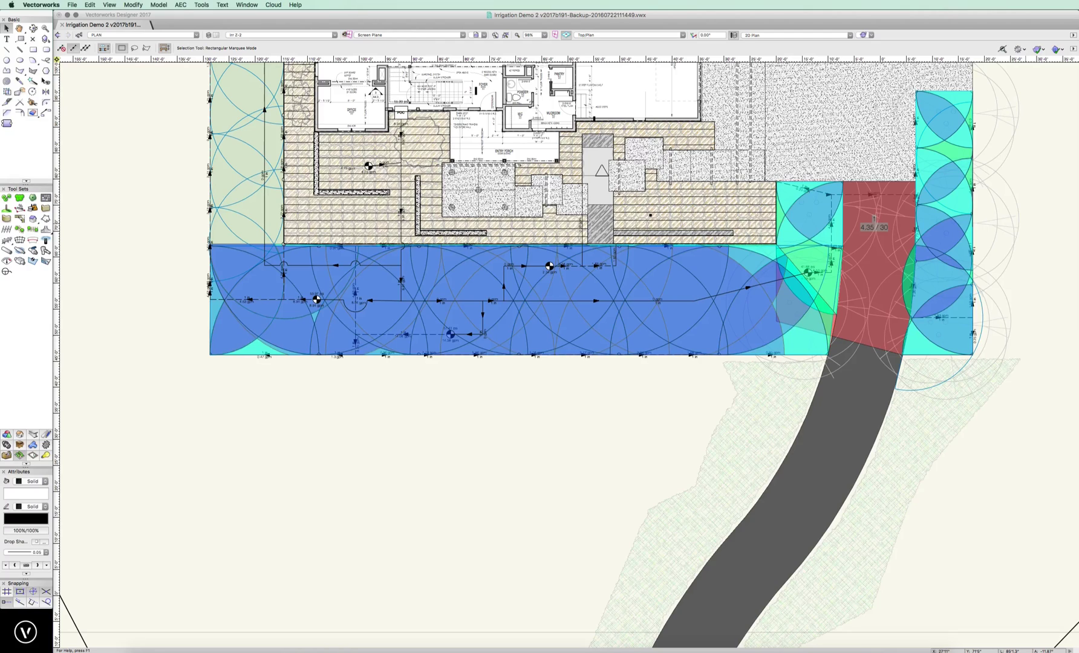
- Draw a spray design zone around the side lawn strip, about 14 ft 2 in wide, with angled ends at its upper-left and lower-right corners
key("super+Down")
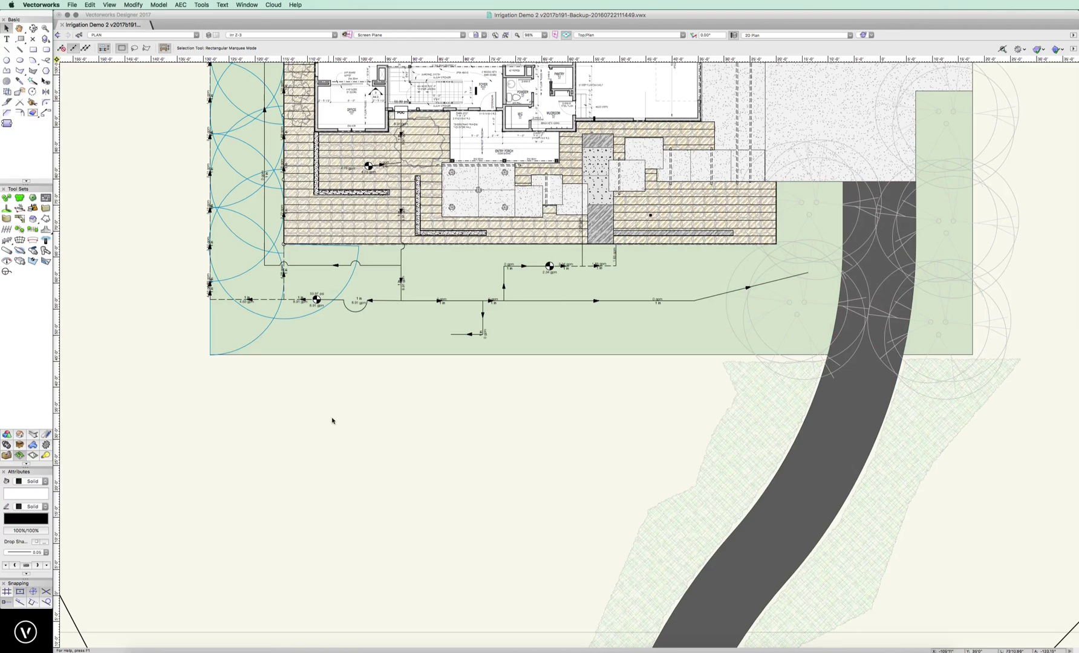
mouse_move(260, 383)
middle_mouse_down()
mouse_move(316, 482)
mouse_move(369, 516)
middle_mouse_up()
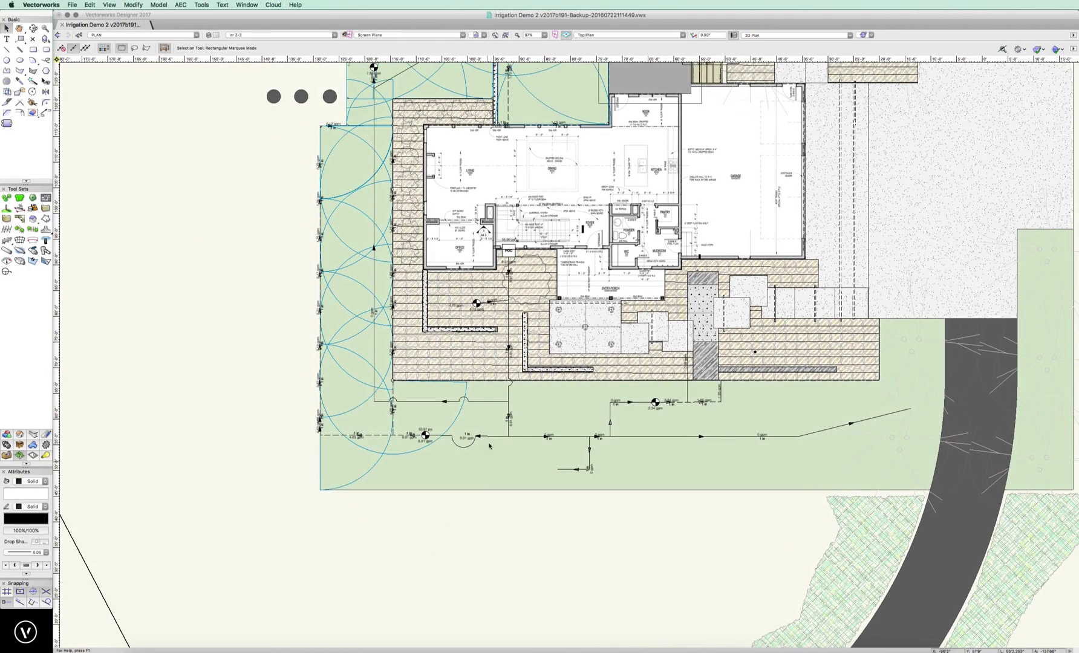
left_click(33, 261)
left_click(320, 125)
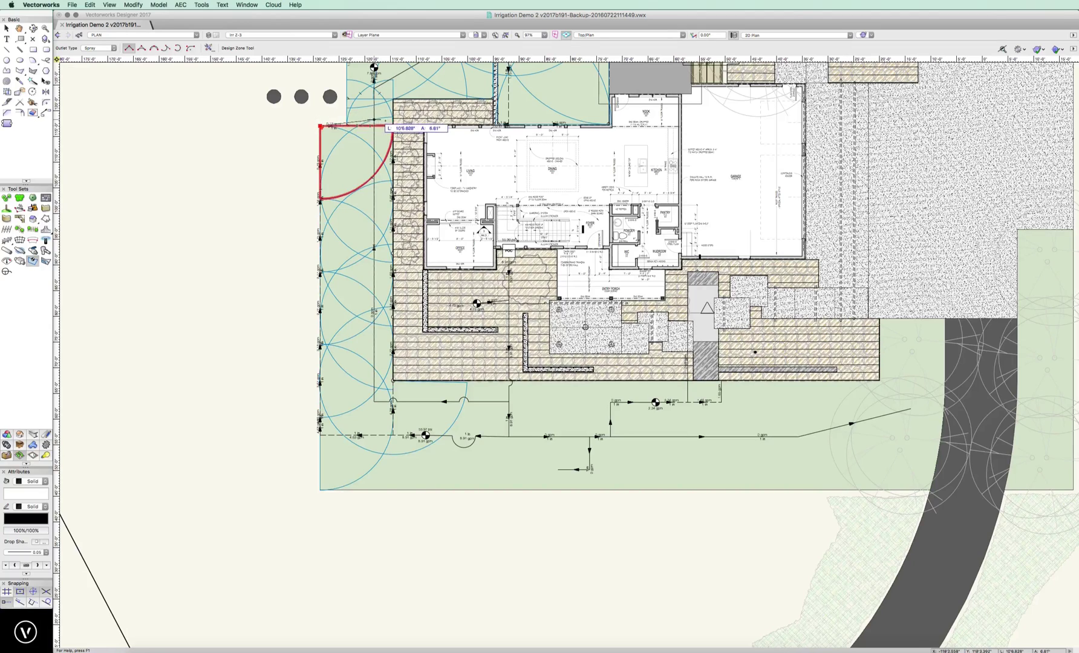
left_click(347, 98)
left_click(393, 99)
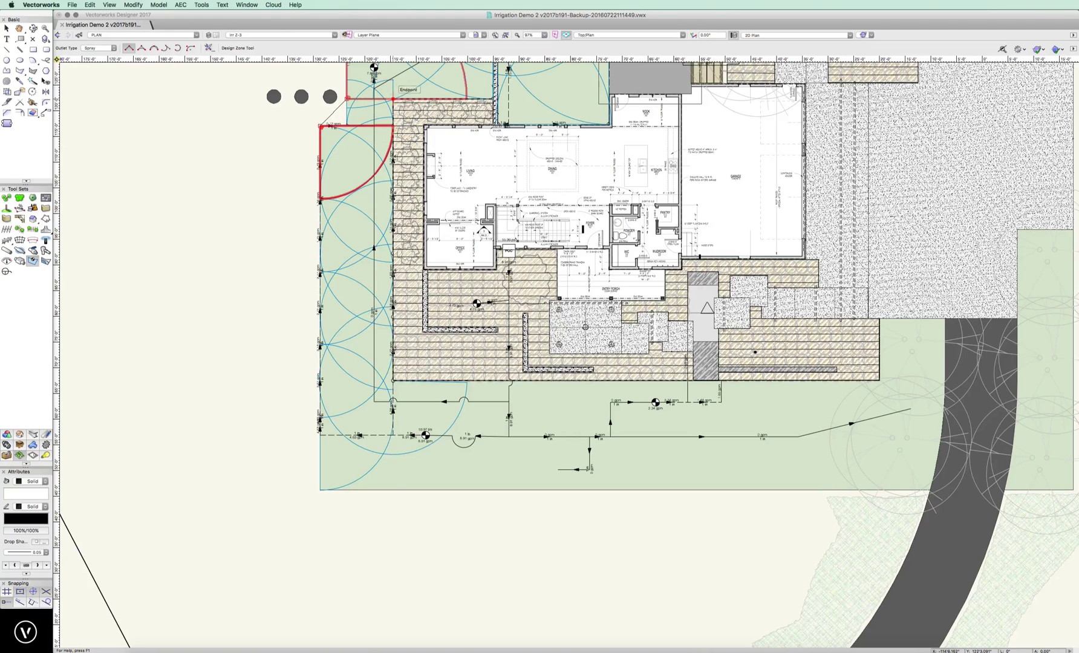
left_click(393, 380)
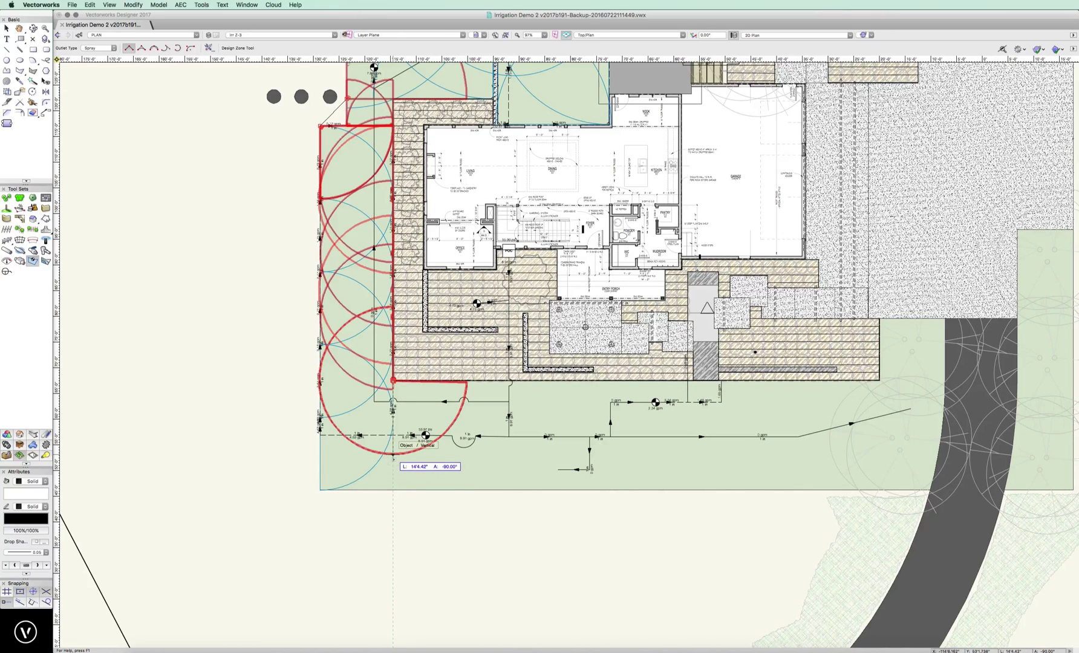
left_click(393, 455)
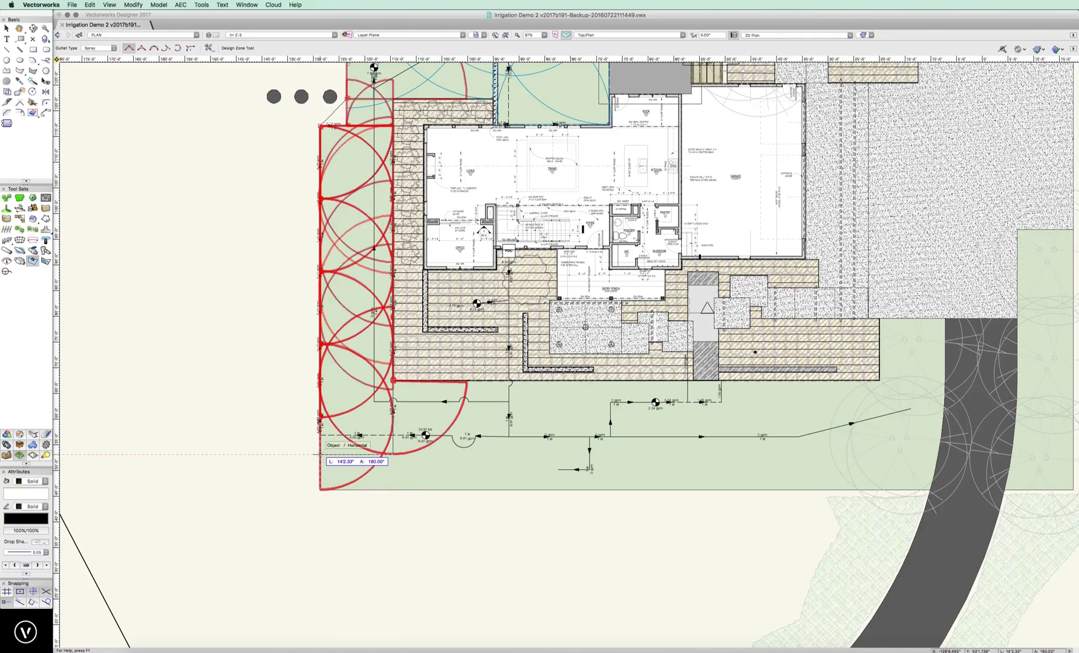
left_click(321, 492)
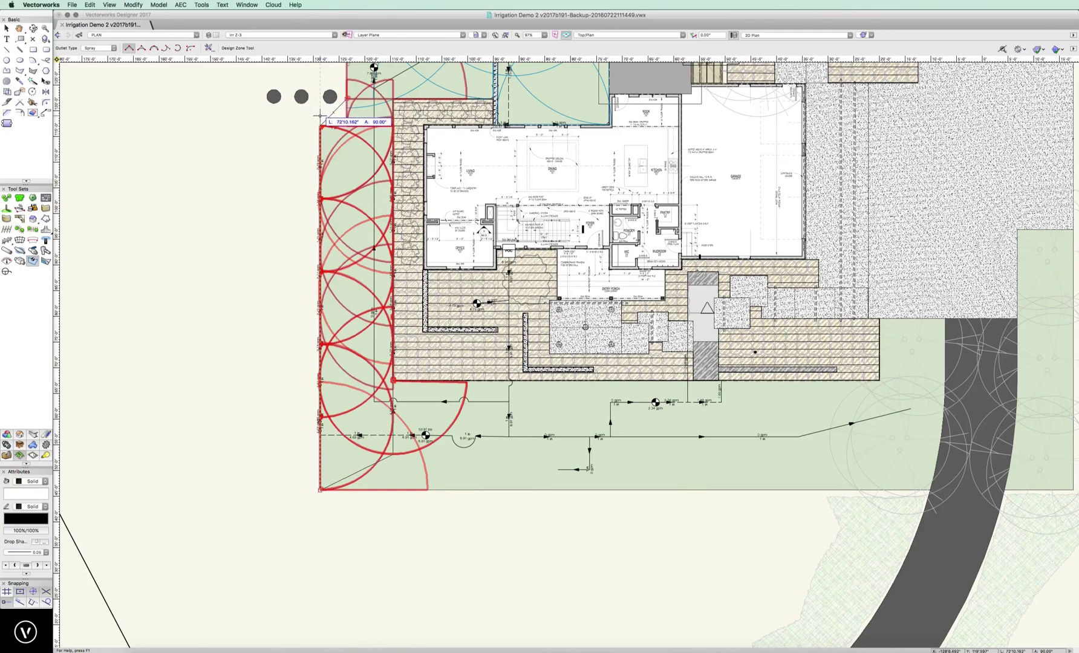
left_click(320, 125)
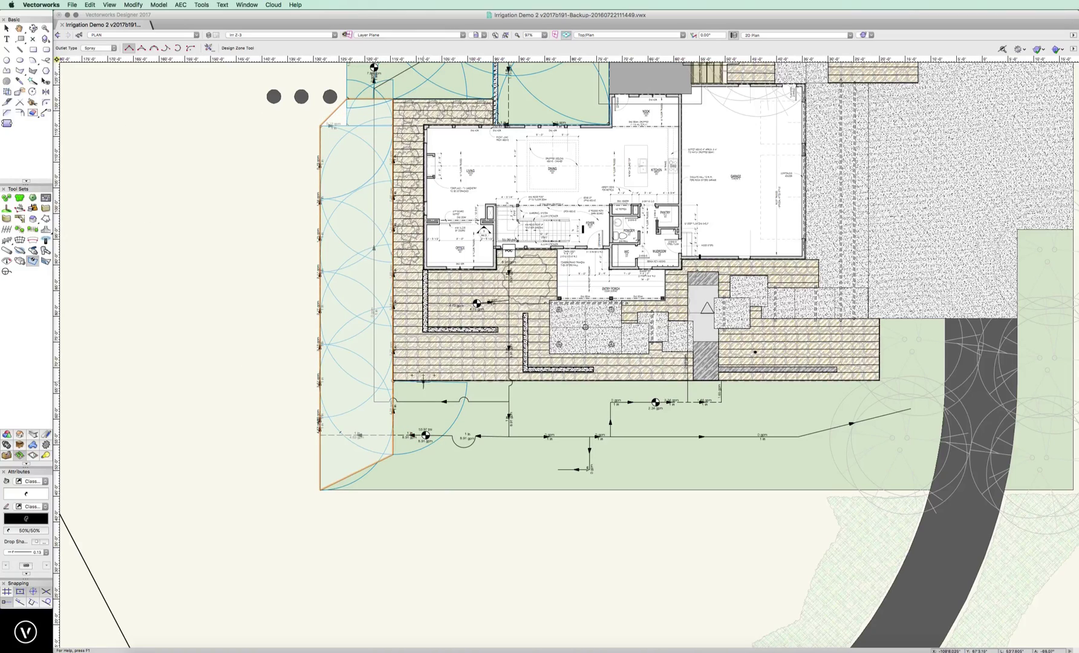
- Set the label text size of the side lawn strip's design zone to 12 and deselect it
left_click(6, 29)
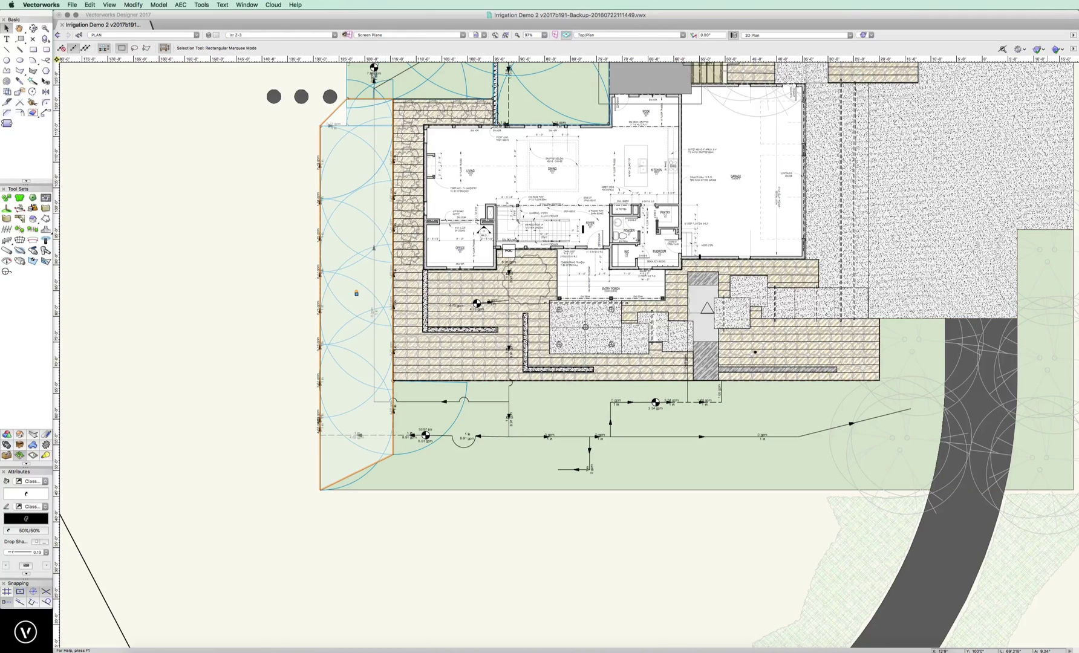
left_click(356, 294)
left_click(222, 5)
mouse_move(267, 22)
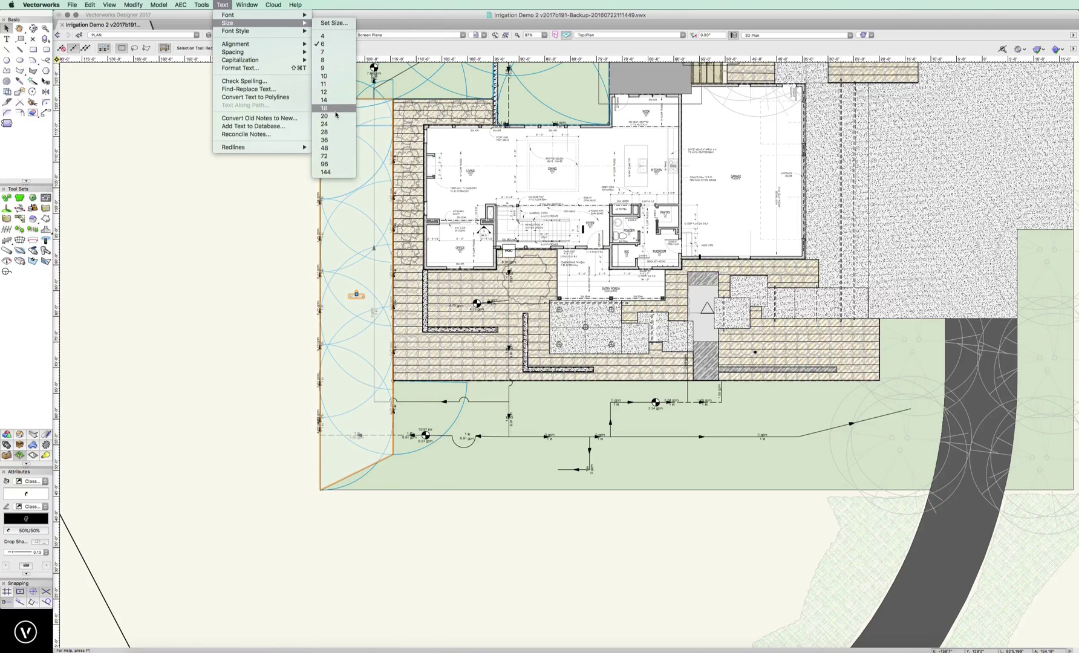
left_click(323, 92)
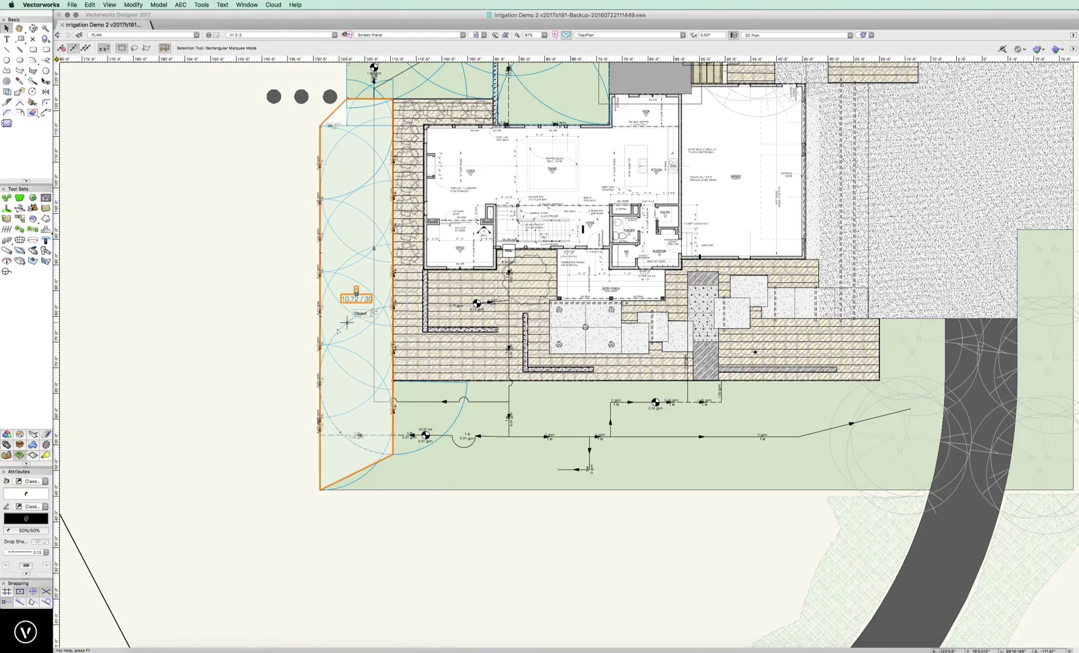
left_click(20, 39)
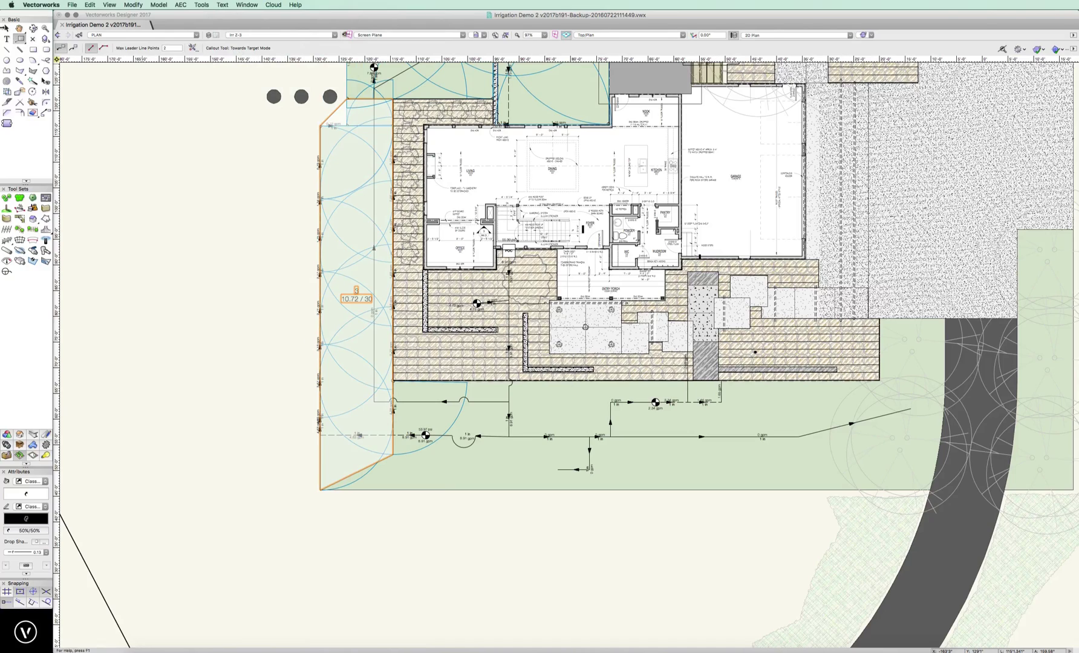
left_click(6, 28)
left_click(178, 272)
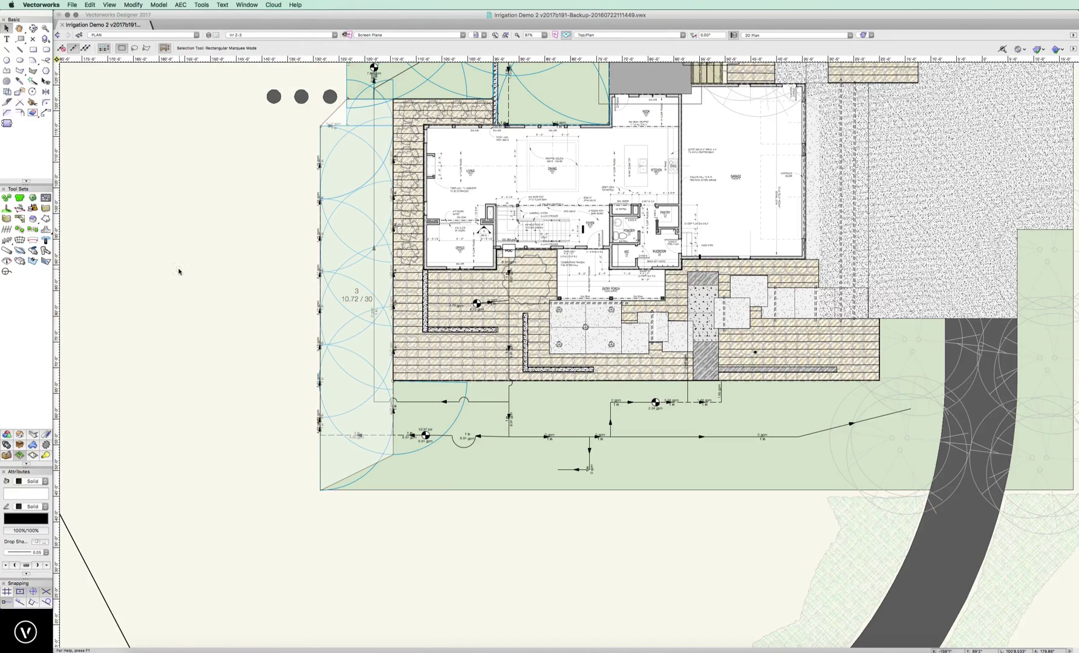
- Turn off the front lawn design zone's coverage analysis and set its label text size to 12
left_click(351, 357)
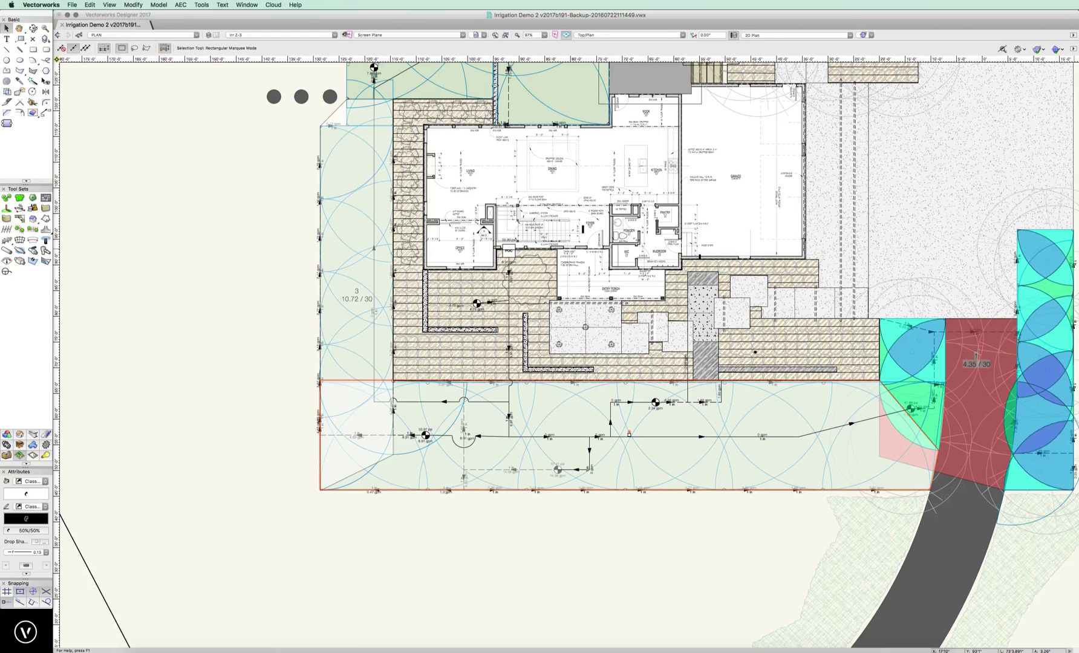
left_click(219, 5)
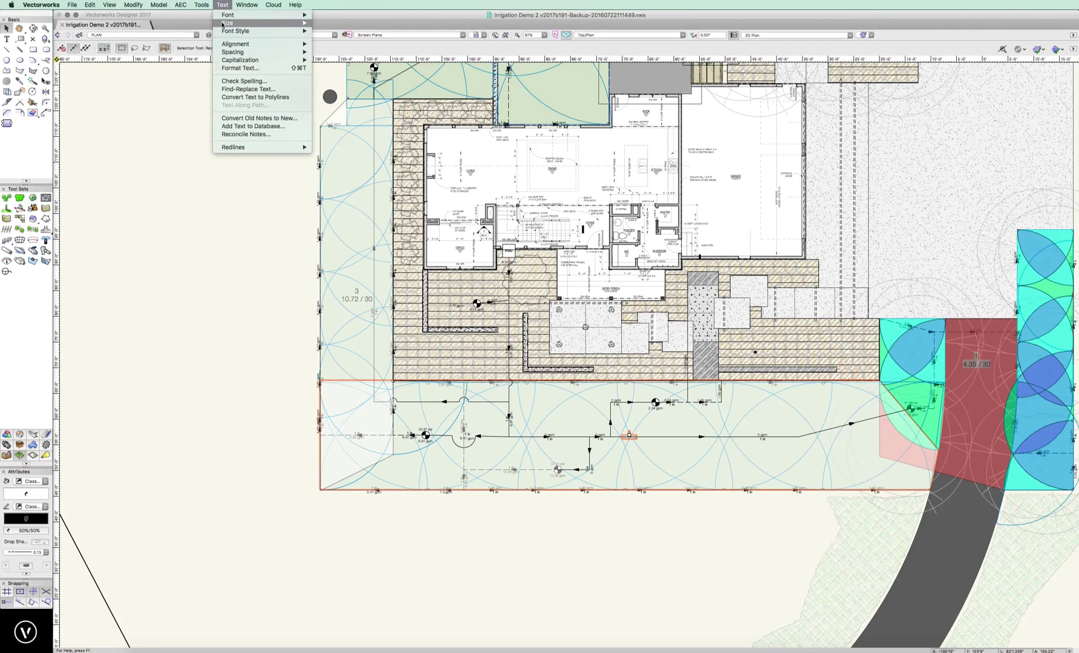
mouse_move(296, 23)
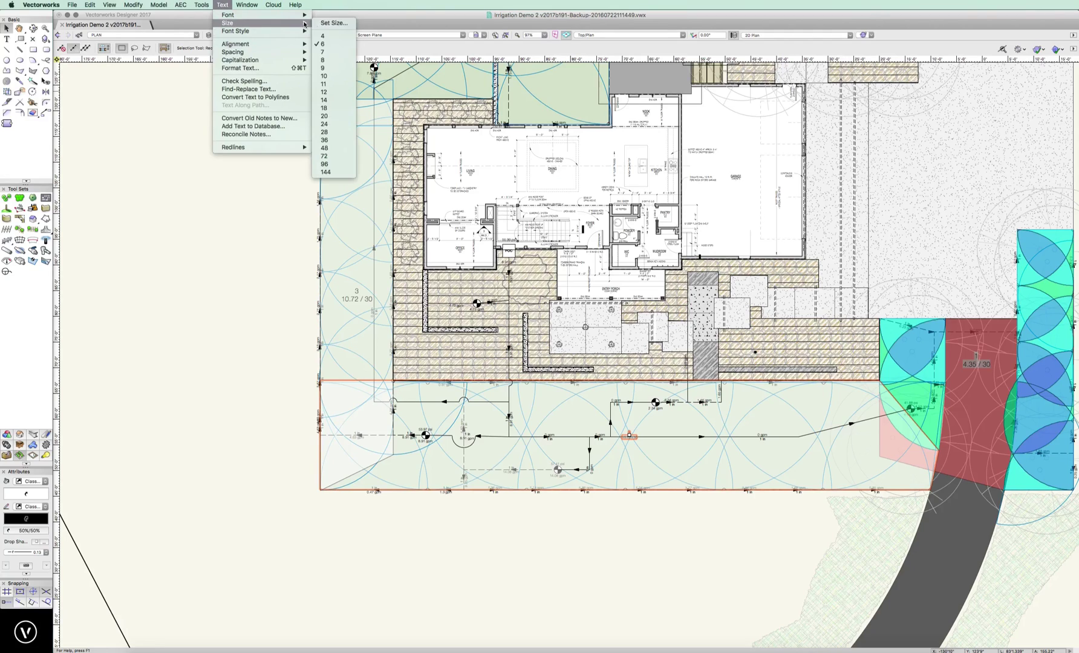
left_click(328, 92)
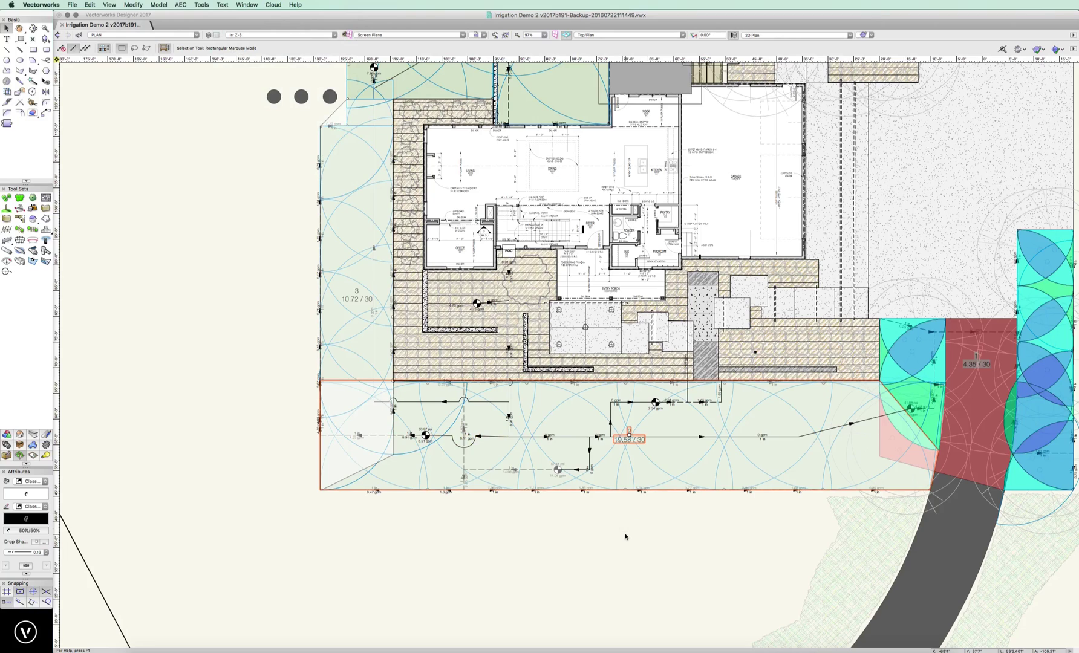
- Select design zone 1 across the driveway and turn off its coverage analysis
middle_click_drag(627, 536, 450, 537)
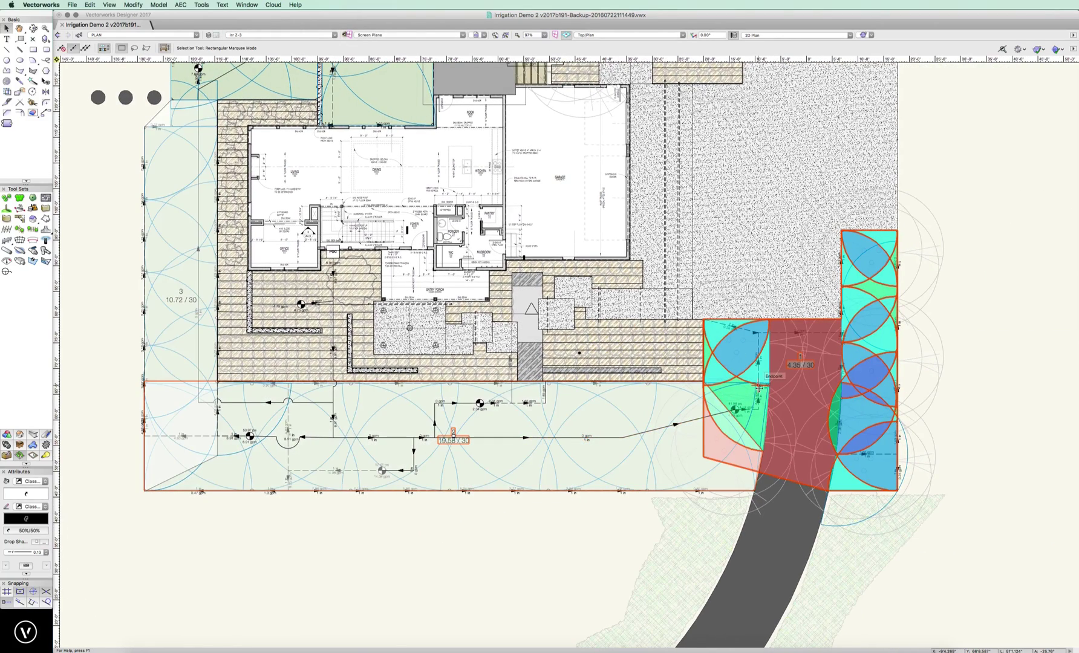
left_click(737, 404)
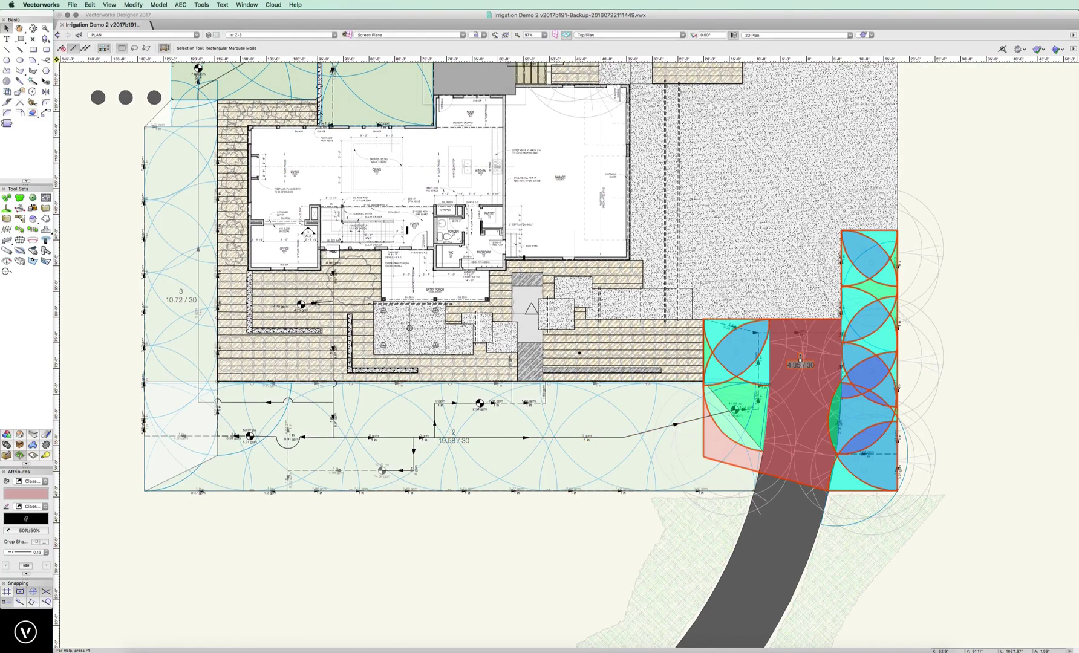
- Give the front lawn design zone a muted khaki fill and the side strip's design zone a muted blue-violet fill
left_click(485, 466)
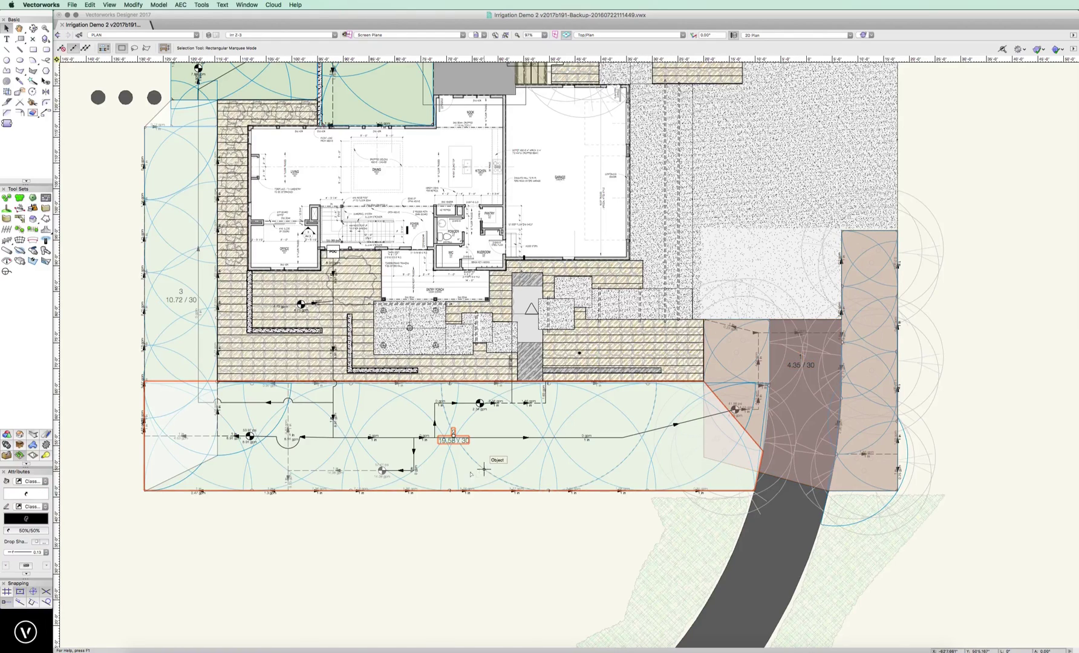
left_click(17, 494)
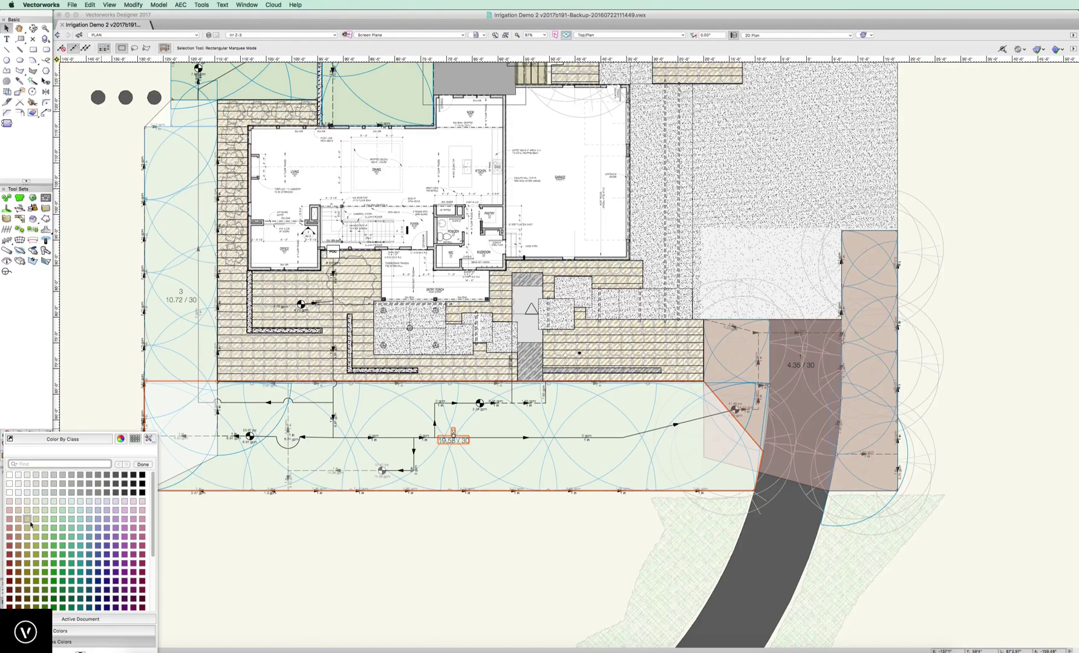
left_click(138, 594)
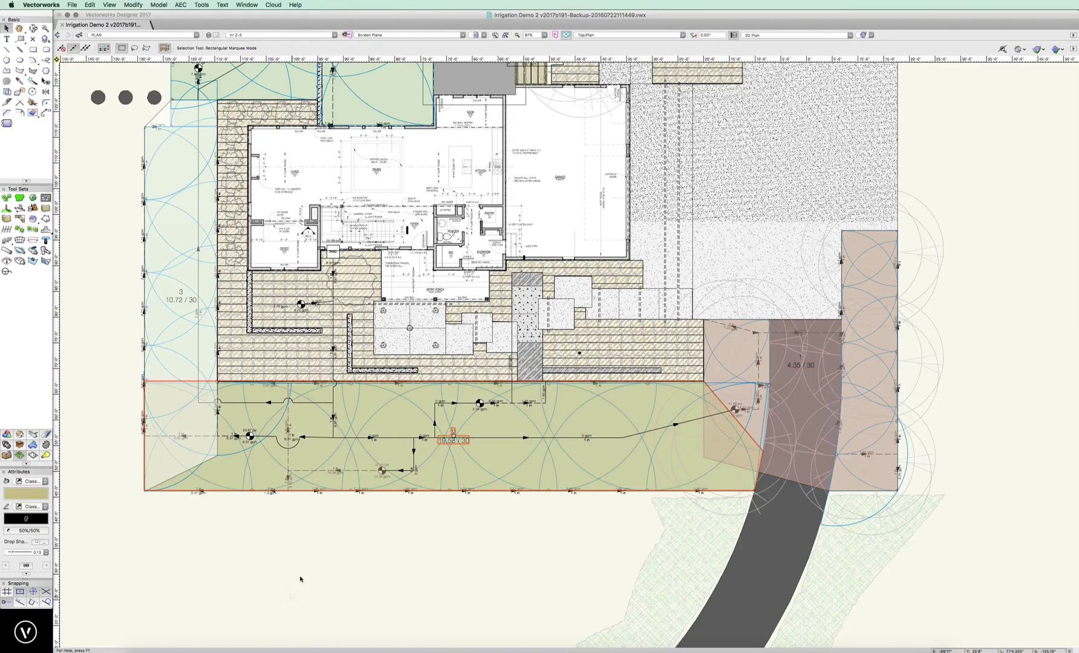
left_click(187, 328)
left_click(36, 496)
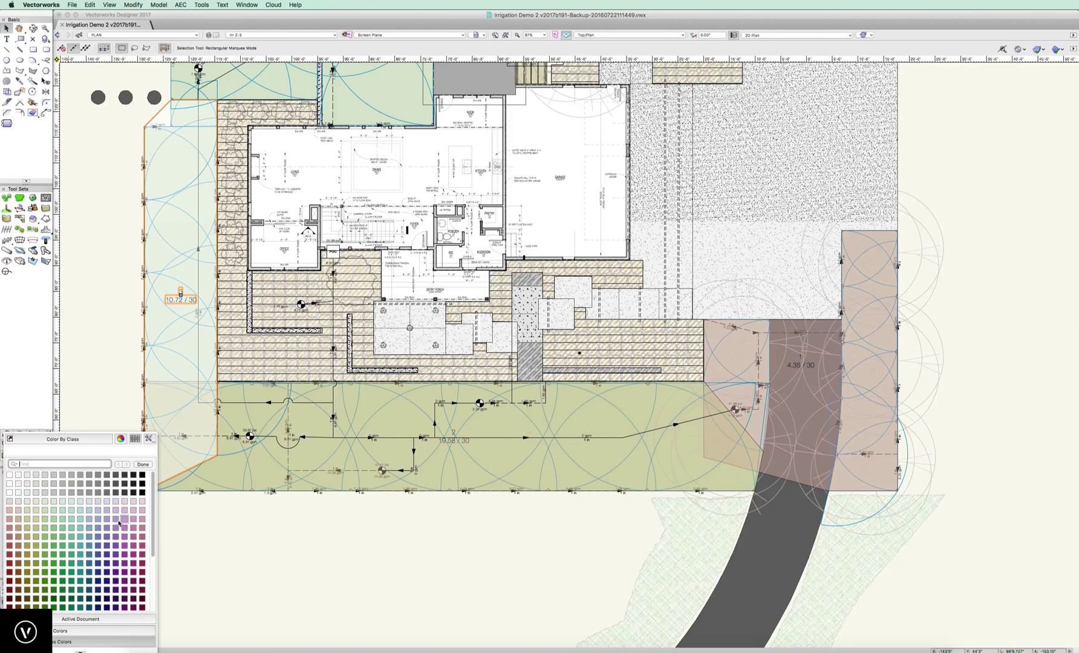
left_click(98, 519)
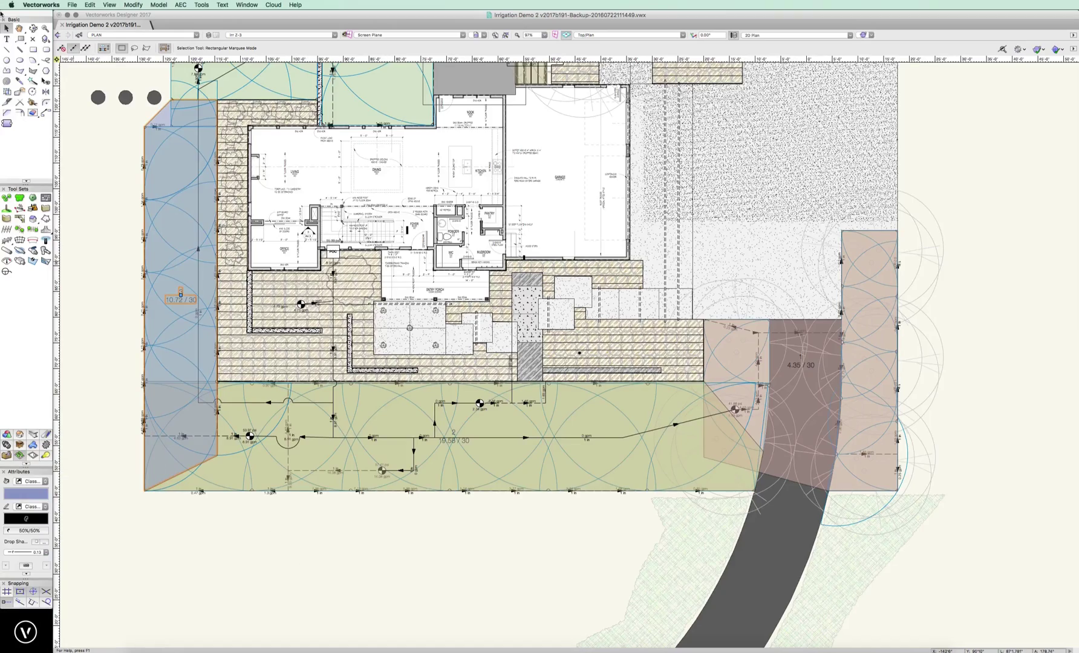